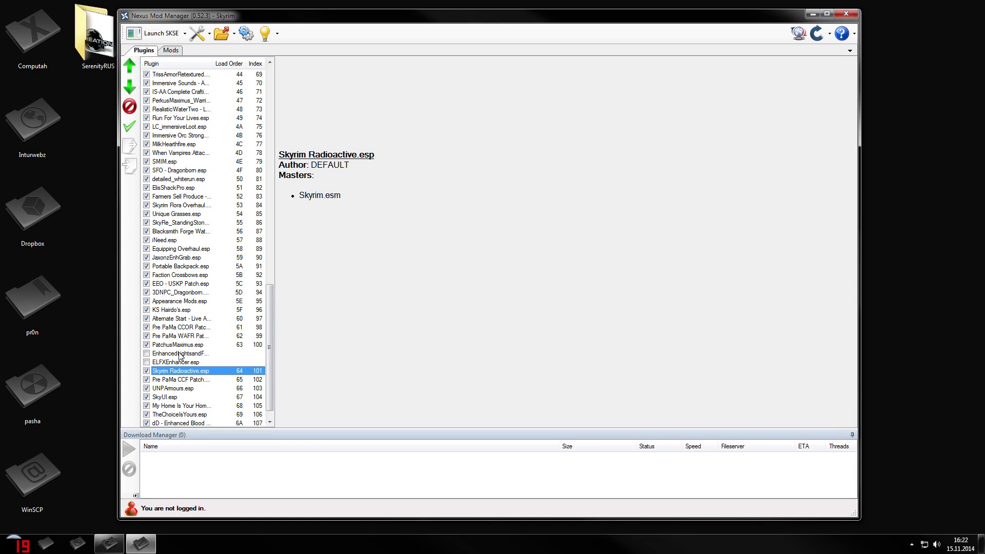
# Review the details of EnhancedLightsandFX.esp, ELFXEnhancer.esp and Skyrim Radioactive.esp
pyautogui.click(179, 354)
pyautogui.click(176, 363)
pyautogui.click(182, 354)
pyautogui.click(181, 362)
pyautogui.click(177, 370)
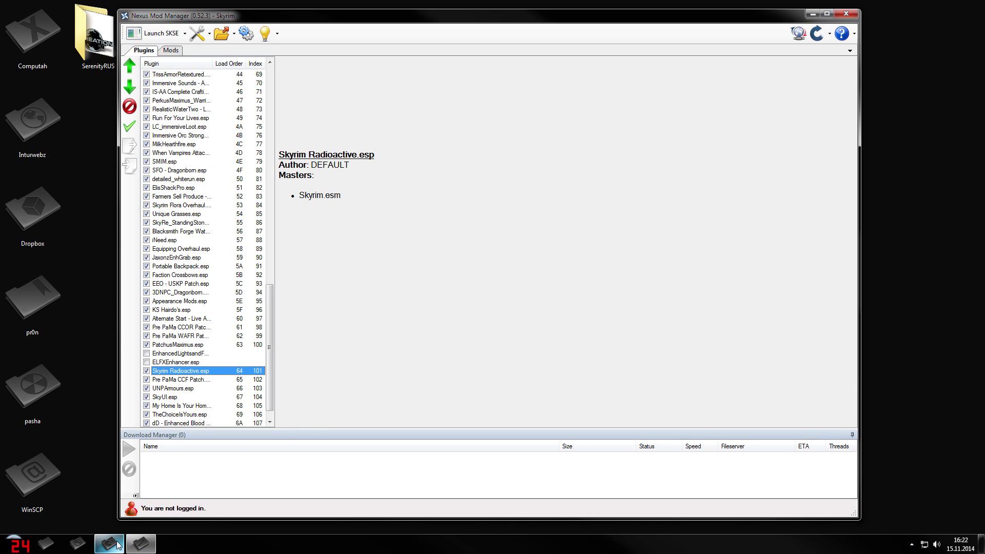
# Launch TES5Edit and load EnhancedLightsandFX.esp, ELFXEnhancer.esp and Skyrim Radioactive.esp
pyautogui.click(13, 544)
pyautogui.click(493, 292)
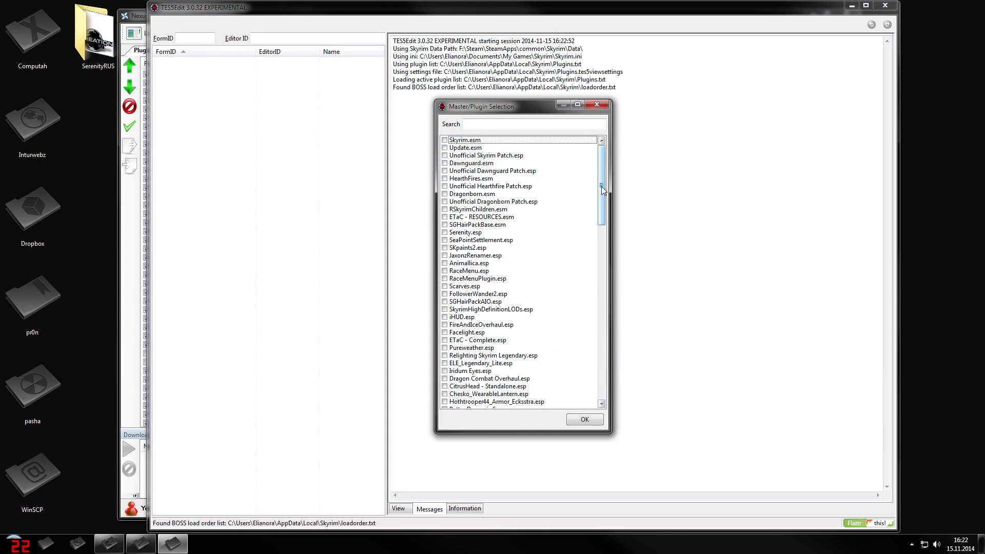
pyautogui.moveTo(602, 186); pyautogui.dragTo(567, 402)
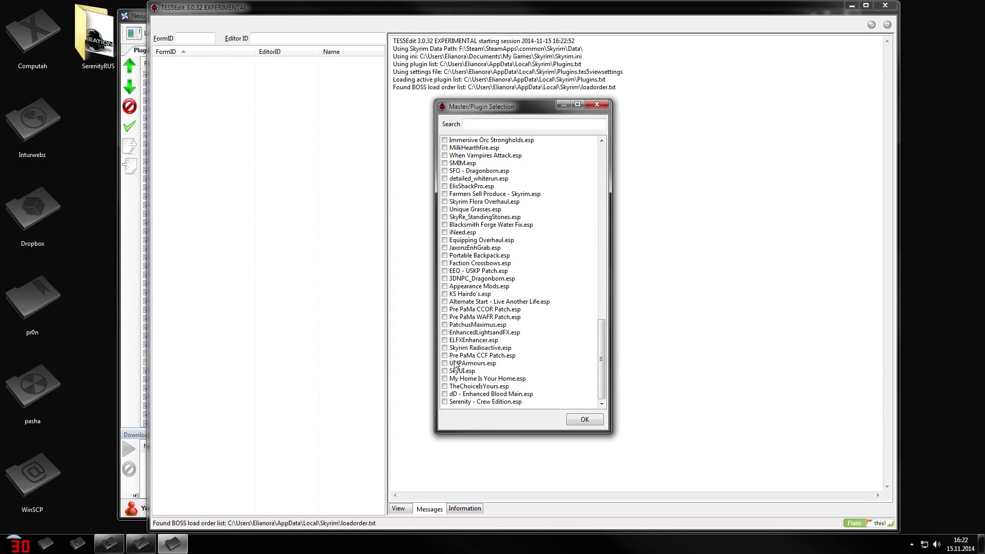
pyautogui.click(453, 340)
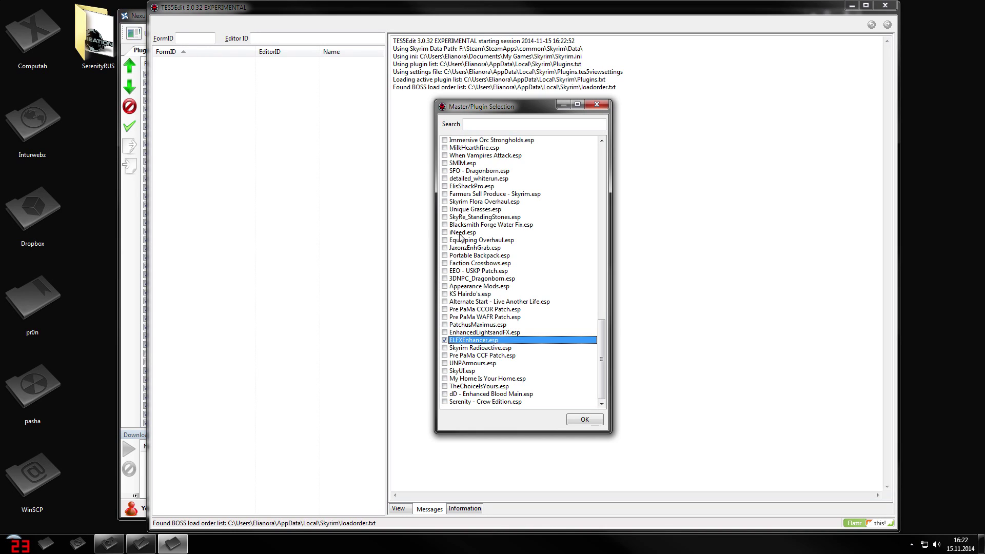
pyautogui.click(445, 332)
pyautogui.click(444, 348)
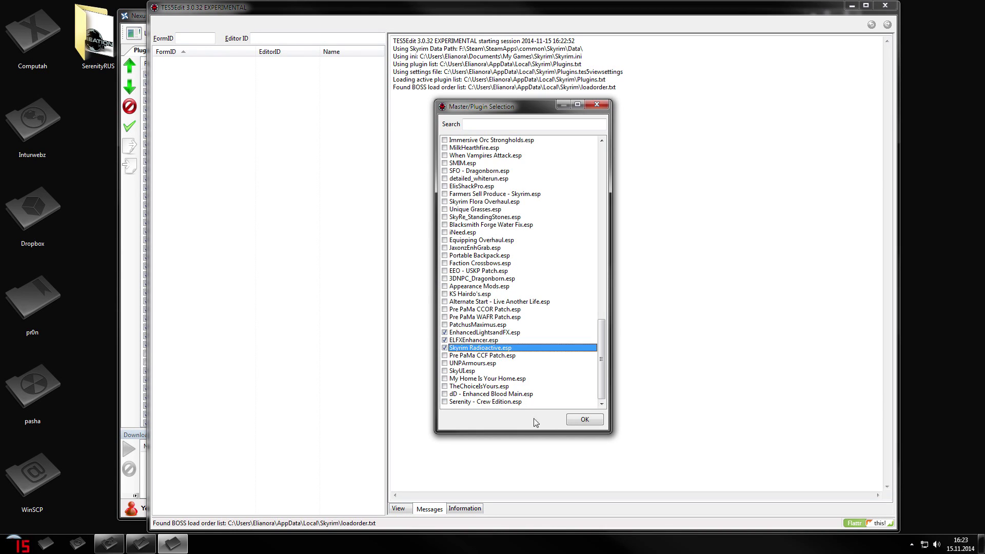
pyautogui.click(584, 420)
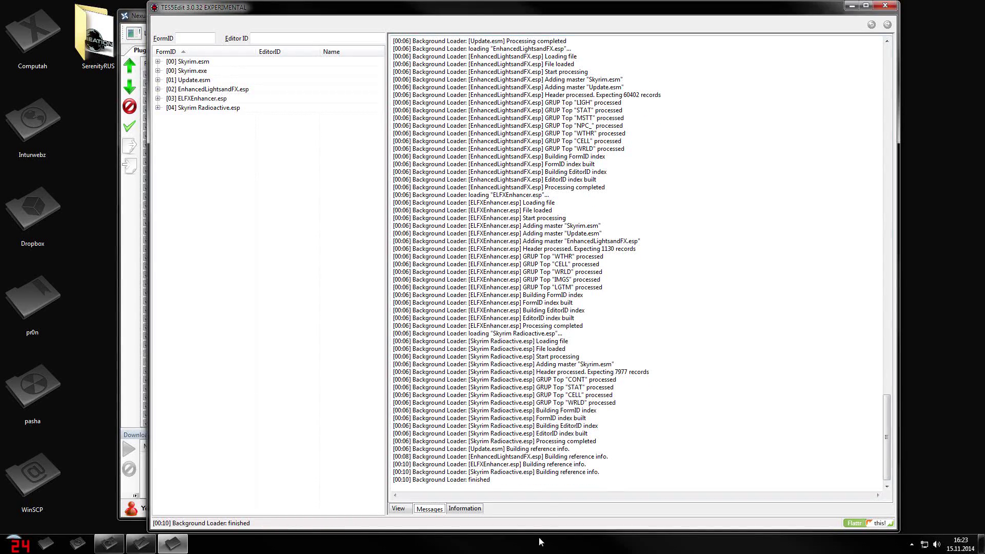
# Apply Filter for Cleaning to plugins [02] through [04]
pyautogui.click(206, 90)
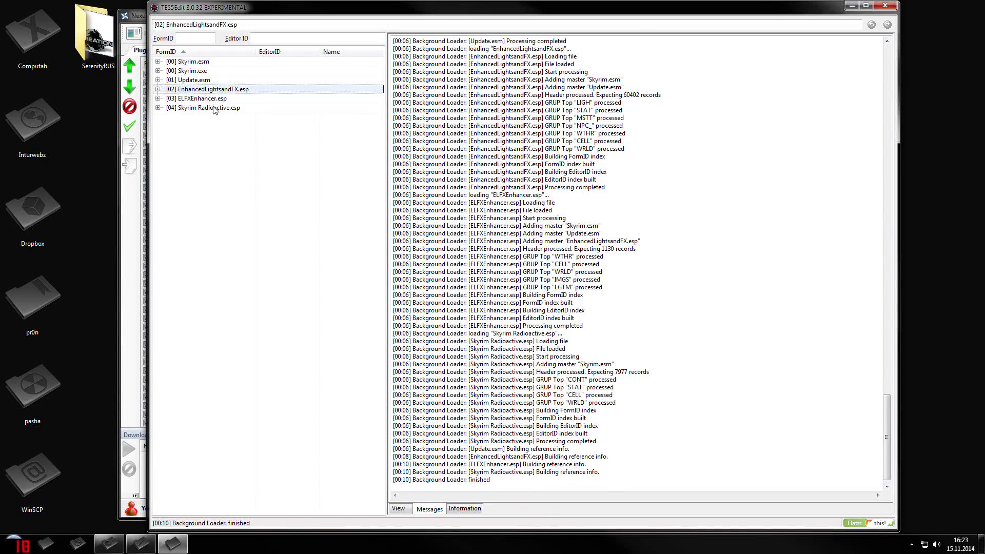
pyautogui.keyDown('shift'); pyautogui.click(216, 108); pyautogui.keyUp('shift')
pyautogui.rightClick(216, 108)
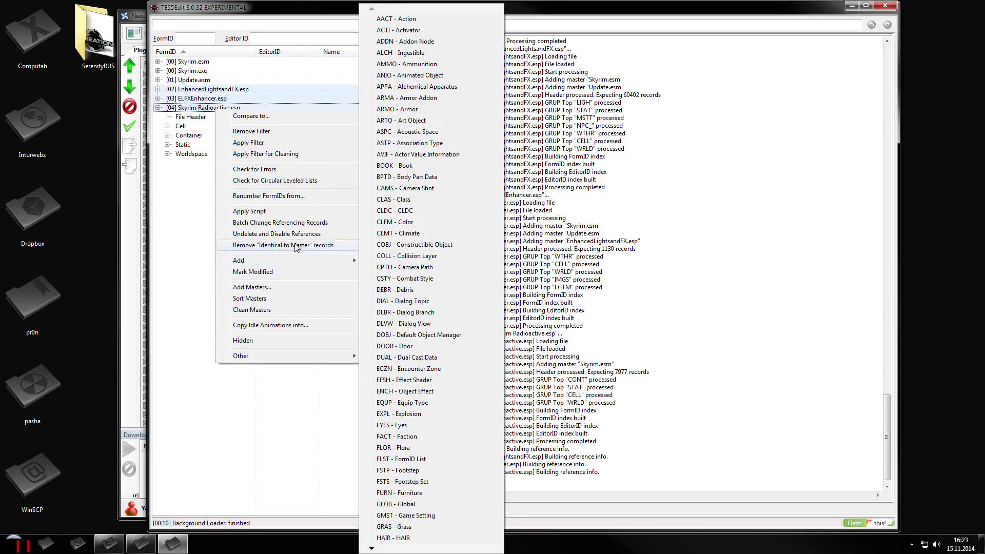
pyautogui.click(305, 154)
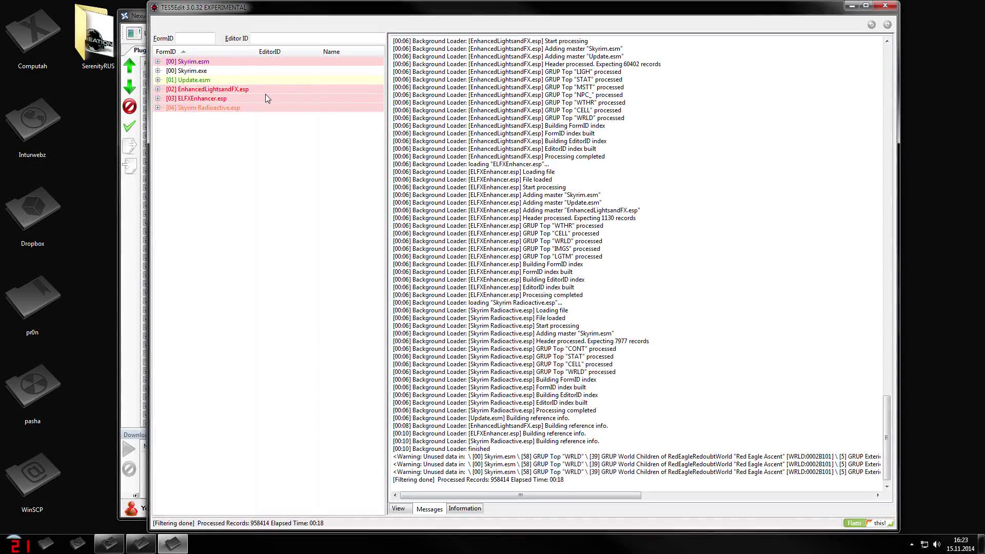
# Reselect plugins [02] through [04] together, leaving the actions list unused
pyautogui.click(265, 92)
pyautogui.keyDown('shift'); pyautogui.click(265, 108); pyautogui.keyUp('shift')
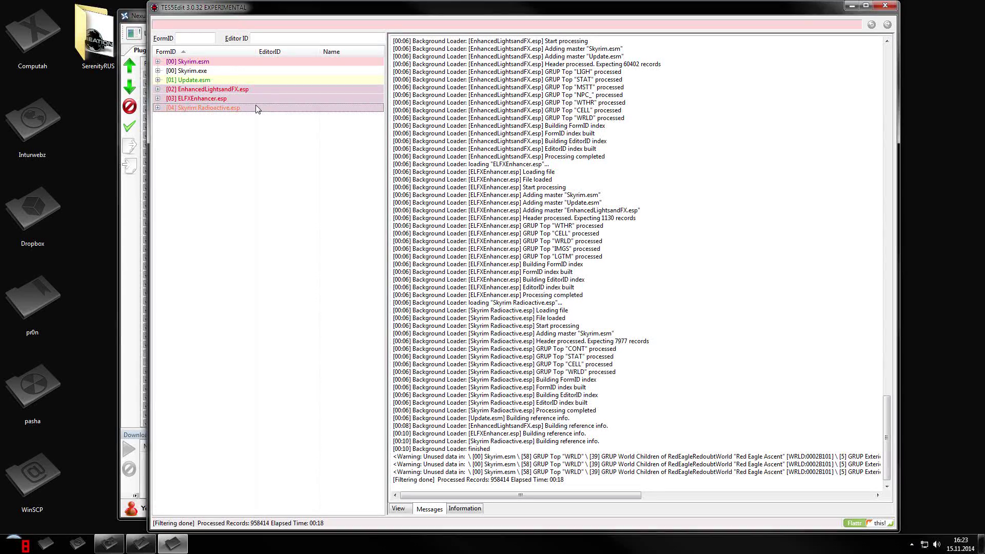
pyautogui.rightClick(256, 107)
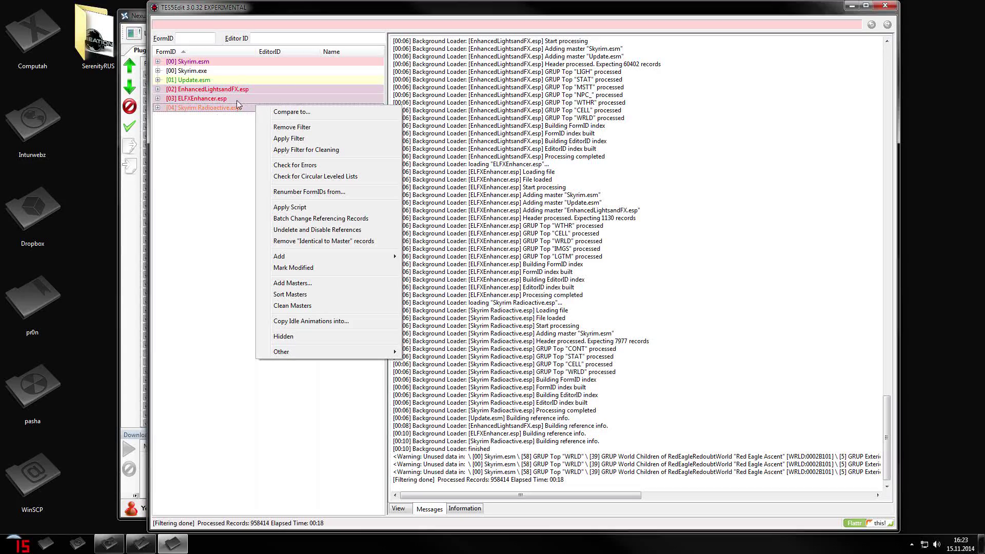
pyautogui.click(250, 97)
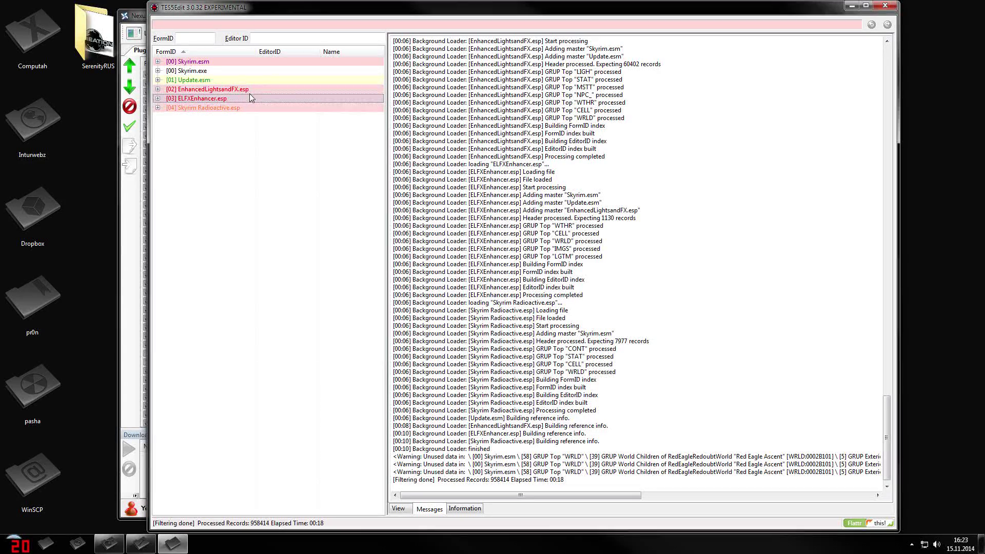
pyautogui.keyDown('shift'); pyautogui.click(269, 108); pyautogui.keyUp('shift')
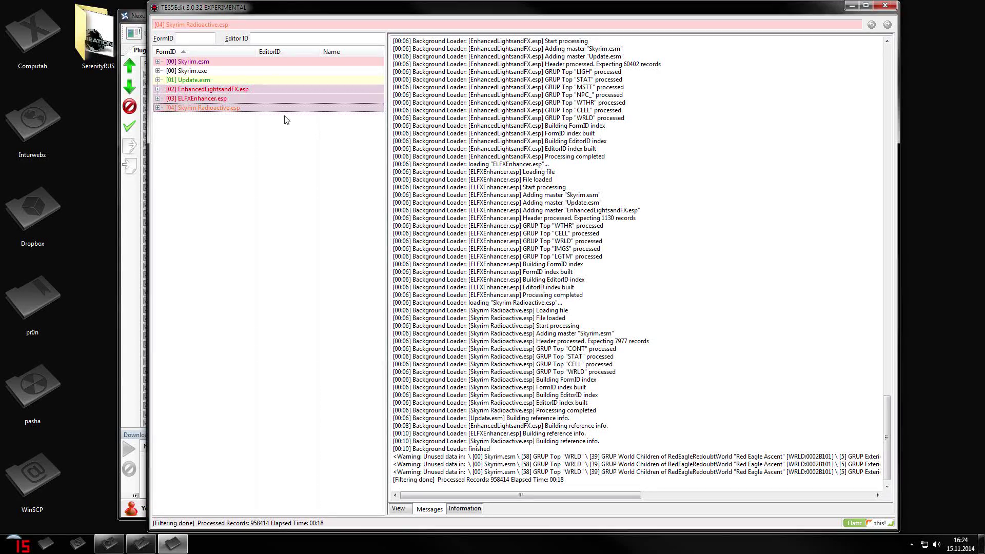
pyautogui.click(288, 91)
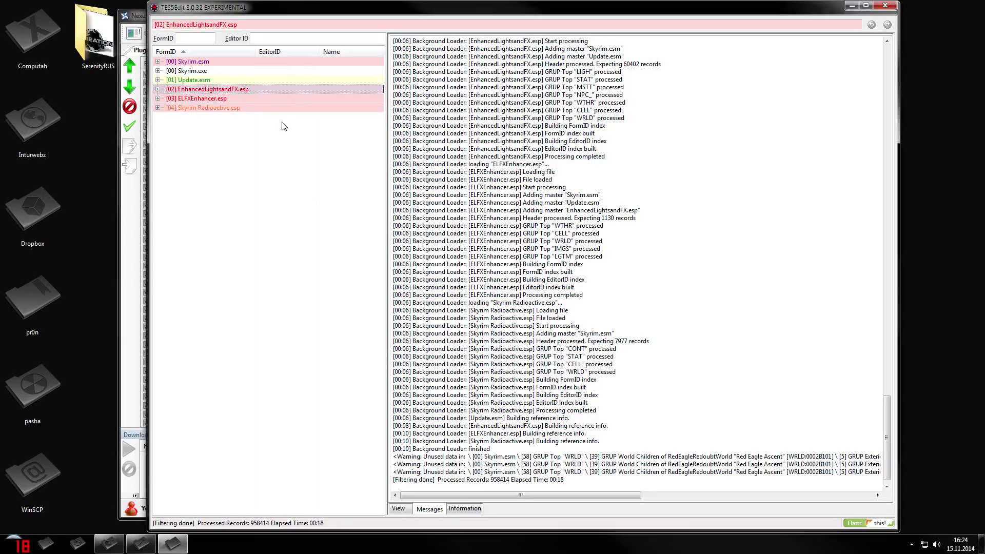
pyautogui.keyDown('shift'); pyautogui.click(310, 110); pyautogui.keyUp('shift')
# Run the Conflict Status script on plugins [02]–[04]
pyautogui.rightClick(287, 94)
pyautogui.click(403, 194)
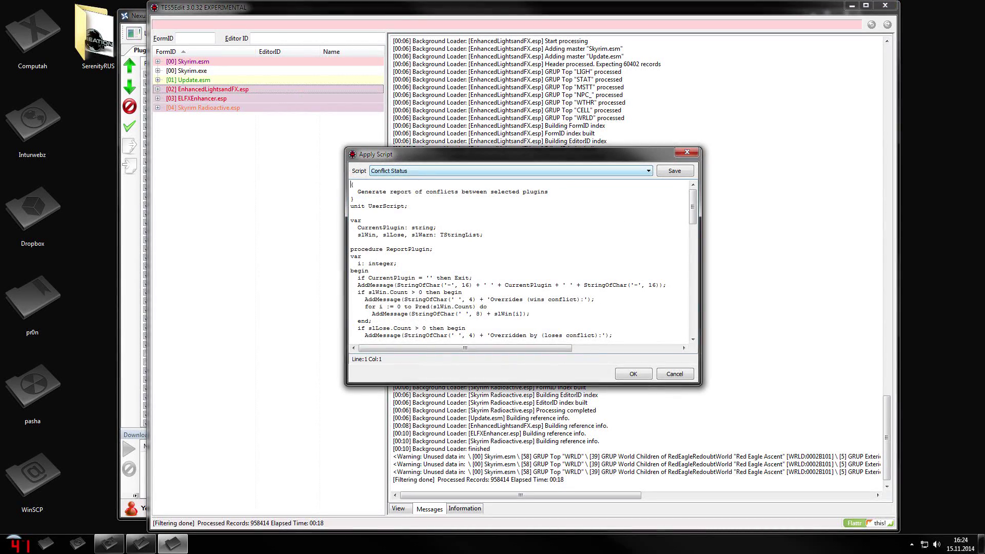
pyautogui.click(638, 375)
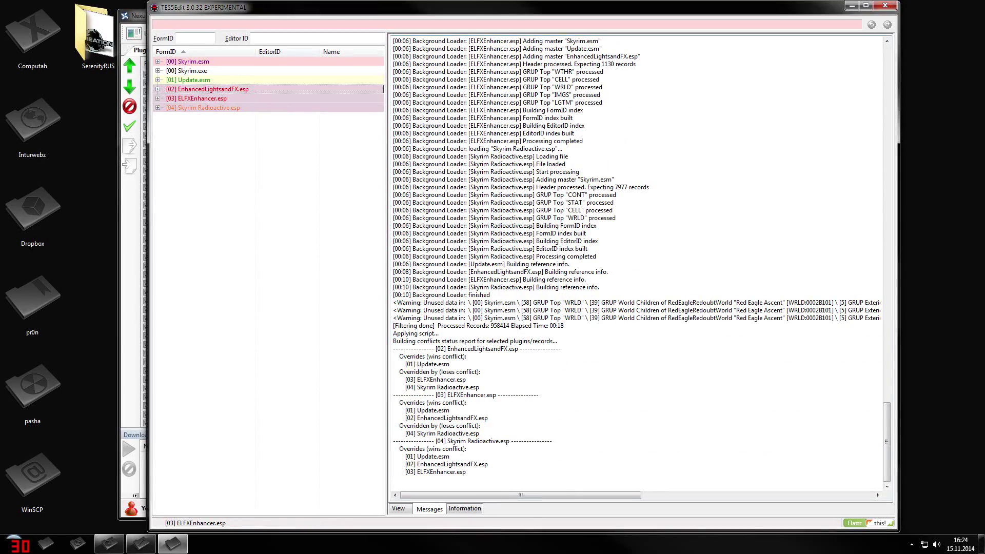
# Compare the WhiterunJail02 Guard Barracks cell from EnhancedLightsandFX.esp's Block 0, Sub-Block 1 across plugins
pyautogui.click(158, 90)
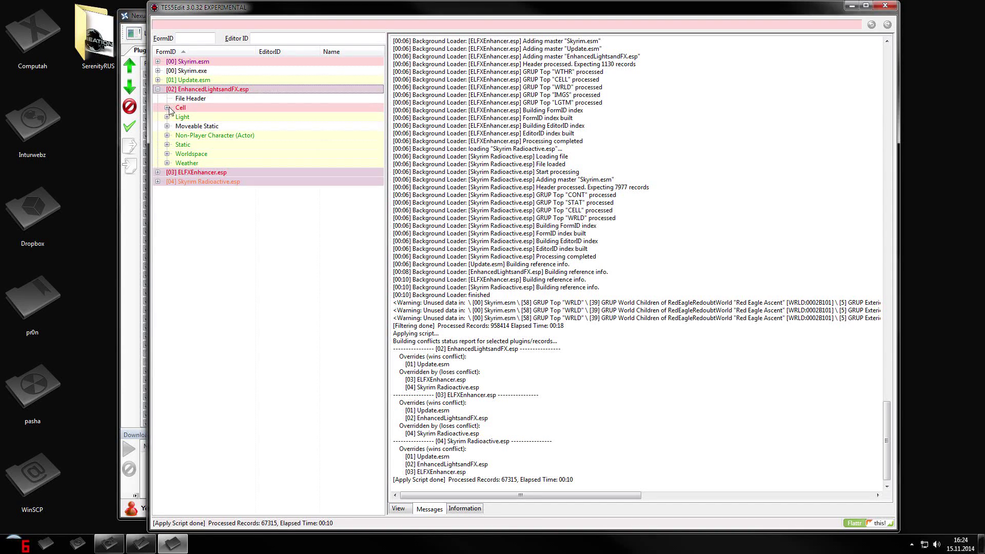
pyautogui.click(168, 108)
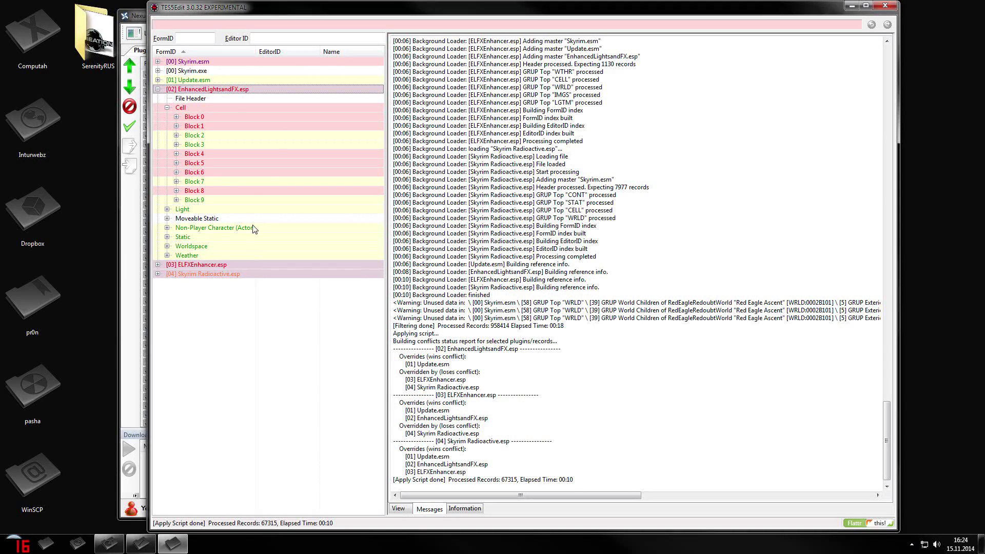
pyautogui.click(176, 116)
pyautogui.click(185, 134)
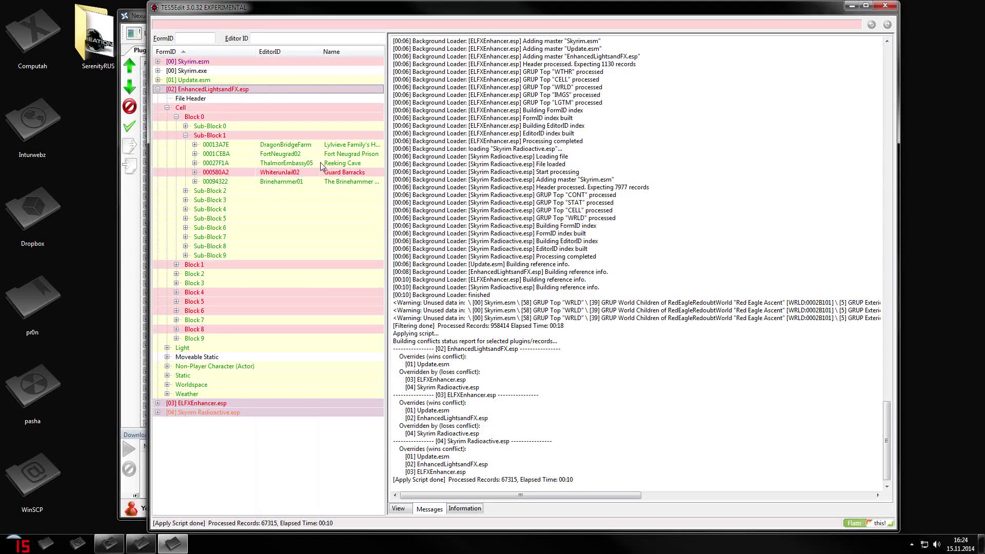
pyautogui.click(357, 173)
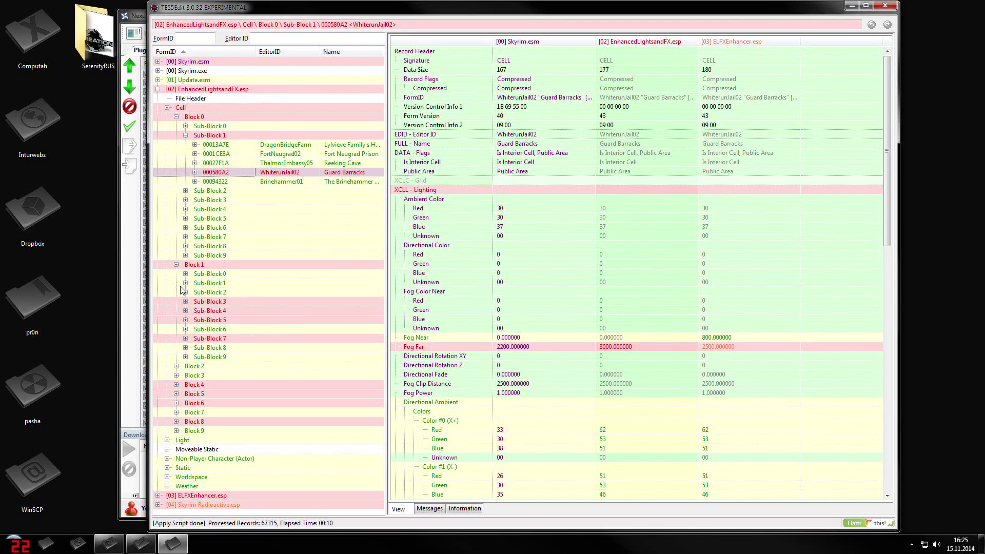
# Compare the WindhelmNewGnisisCornerclub cell (0001677F) from Block 1, Sub-Block 3 across plugins
pyautogui.click(185, 302)
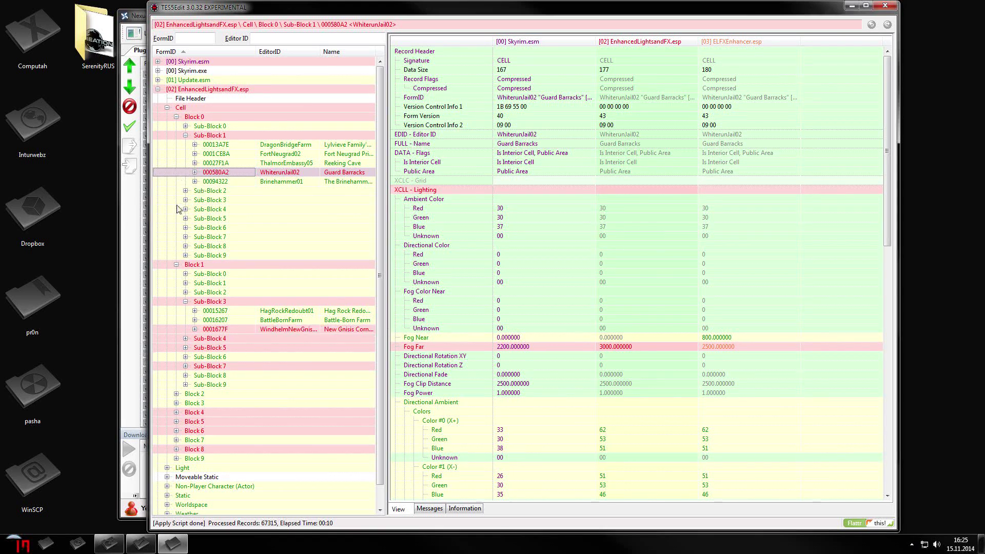
pyautogui.click(185, 190)
pyautogui.click(194, 209)
pyautogui.click(194, 219)
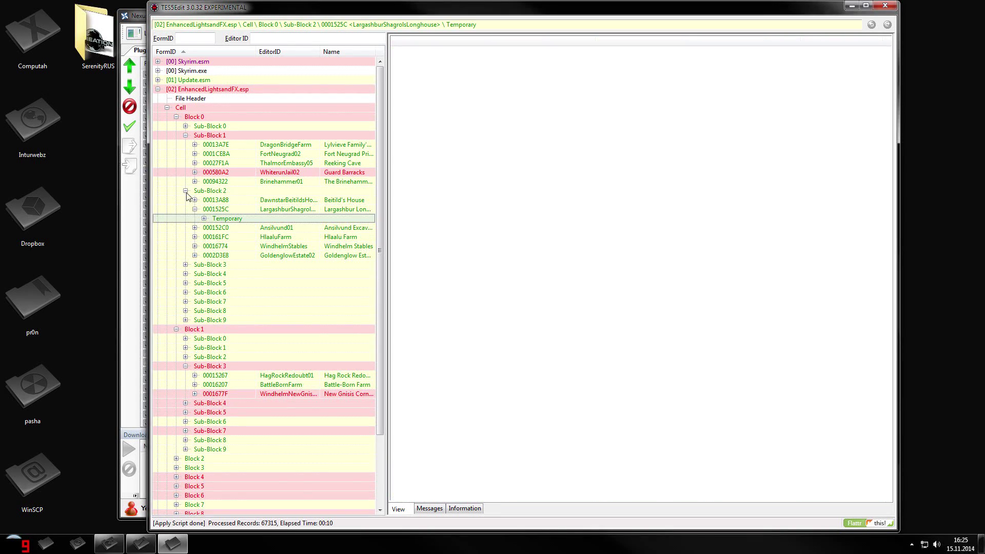
pyautogui.click(185, 190)
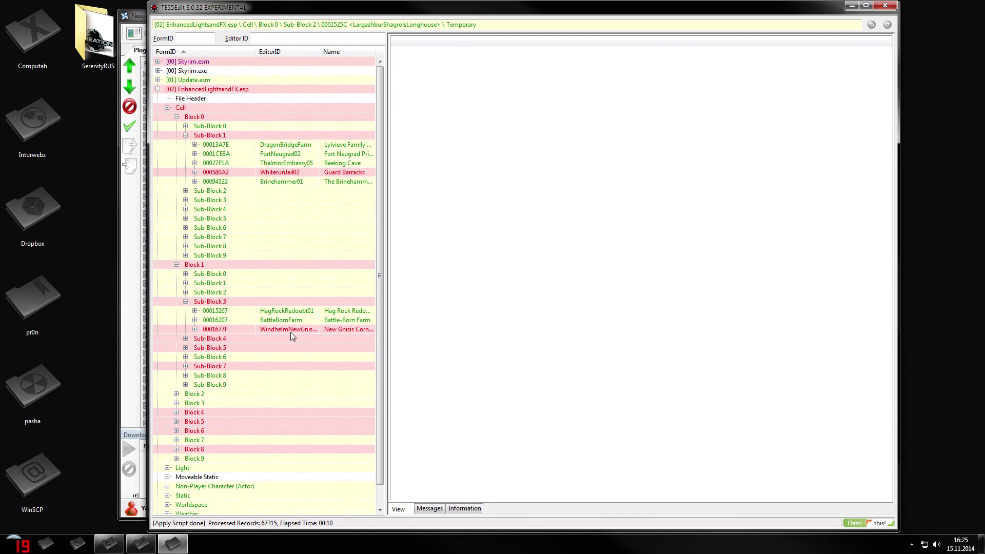
pyautogui.click(304, 330)
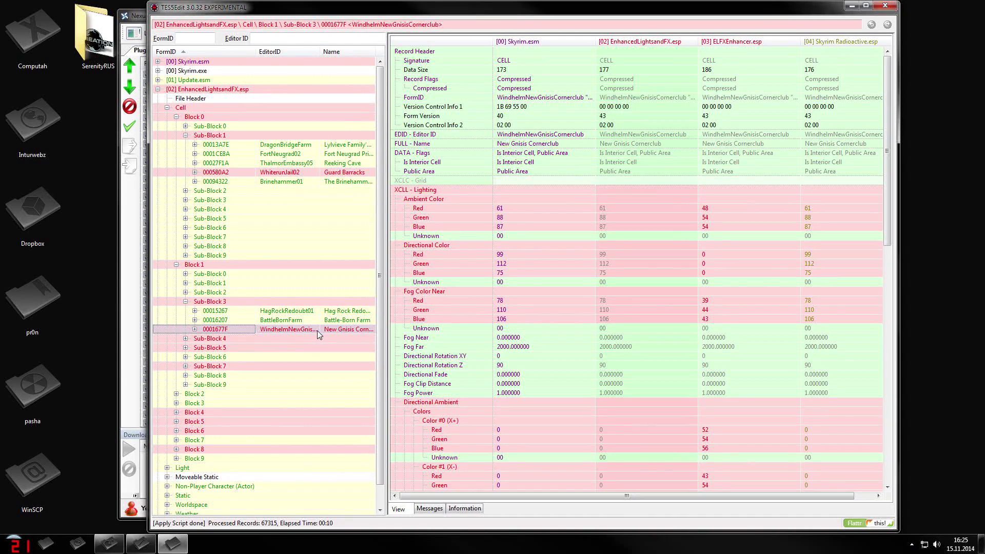
# Remove the New Gnisis Cornerclub cell record 0001677F
pyautogui.rightClick(317, 330)
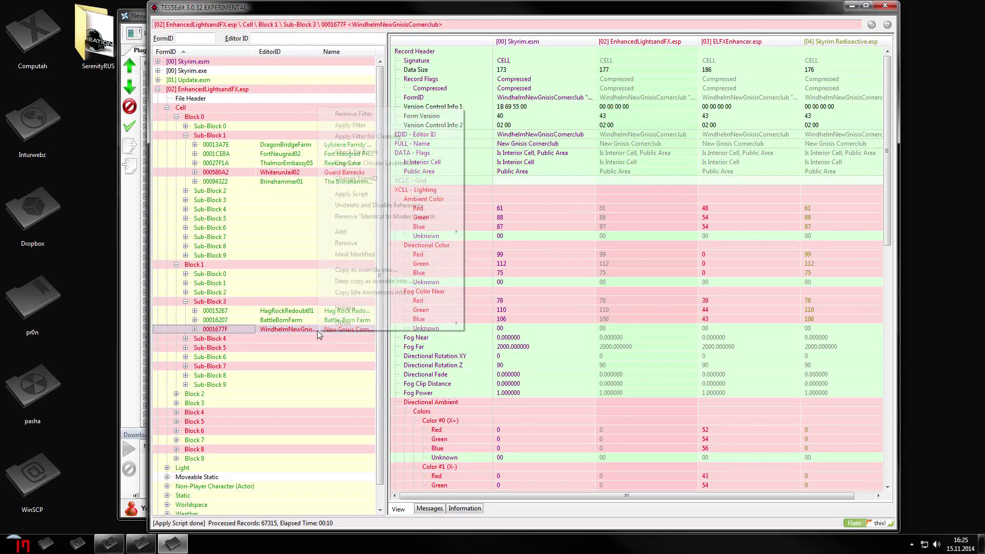
pyautogui.click(367, 242)
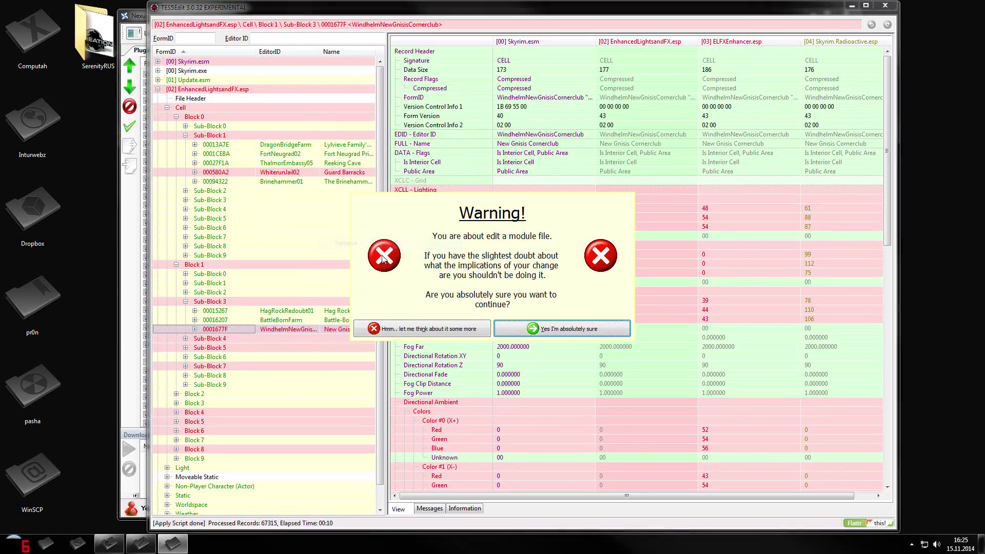
pyautogui.click(582, 338)
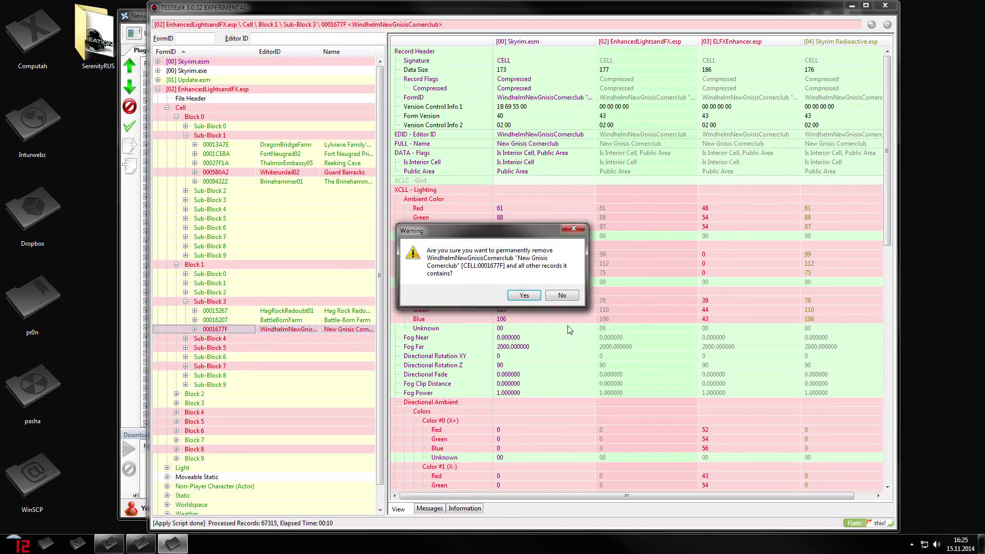
pyautogui.click(565, 294)
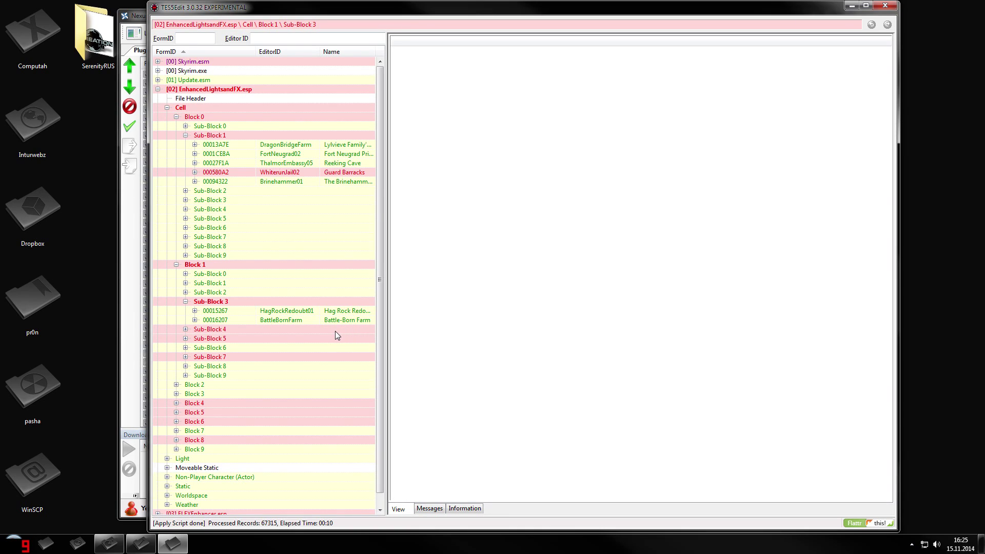
# Delete the Candlehearth Hall cell from Block 1, Sub-Block 4
pyautogui.scroll(-1, 334, 331)
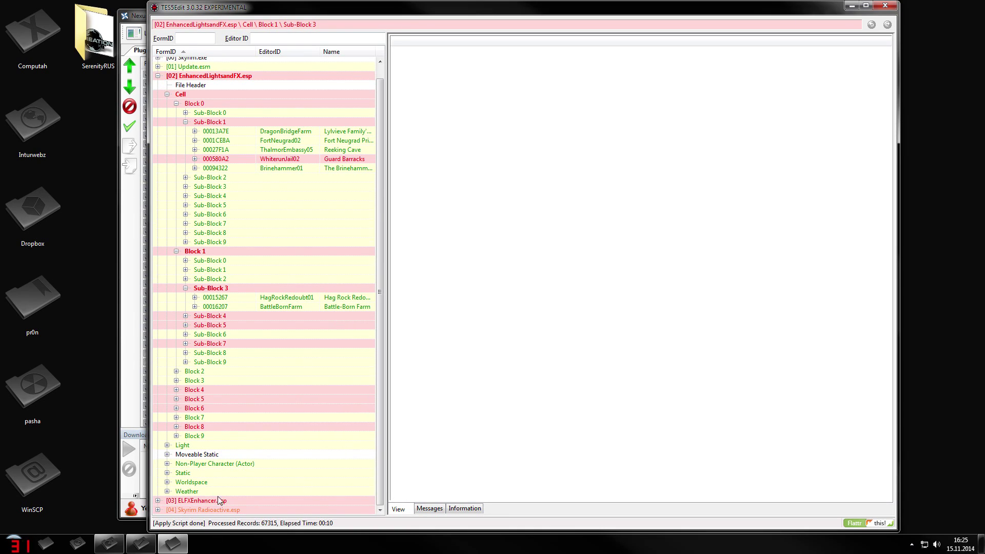
pyautogui.click(225, 510)
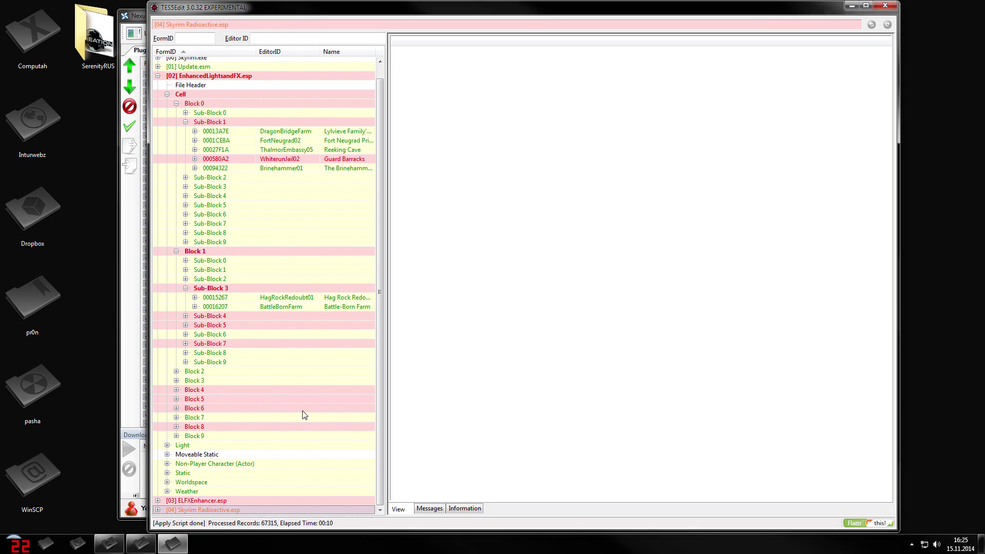
pyautogui.doubleClick(186, 315)
pyautogui.click(351, 324)
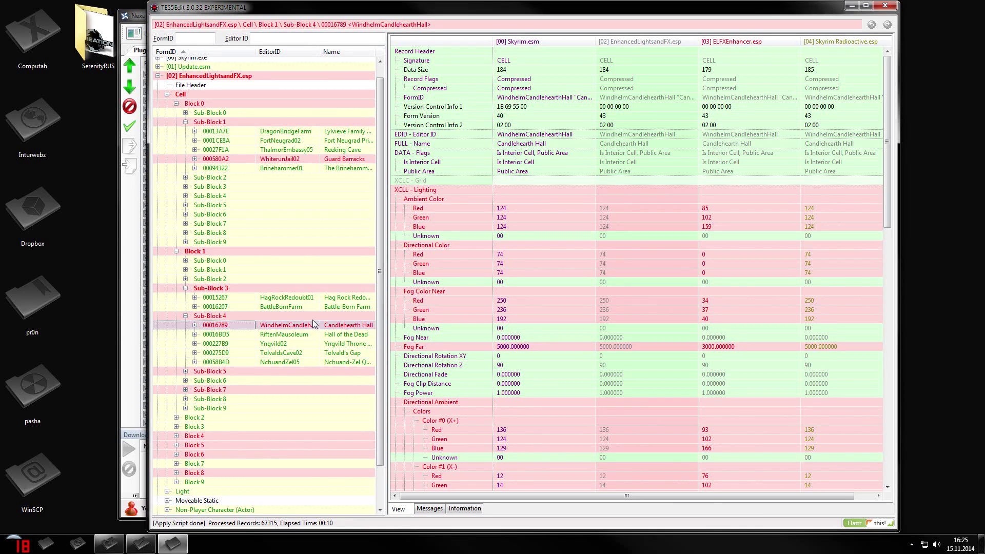
pyautogui.press('Delete')
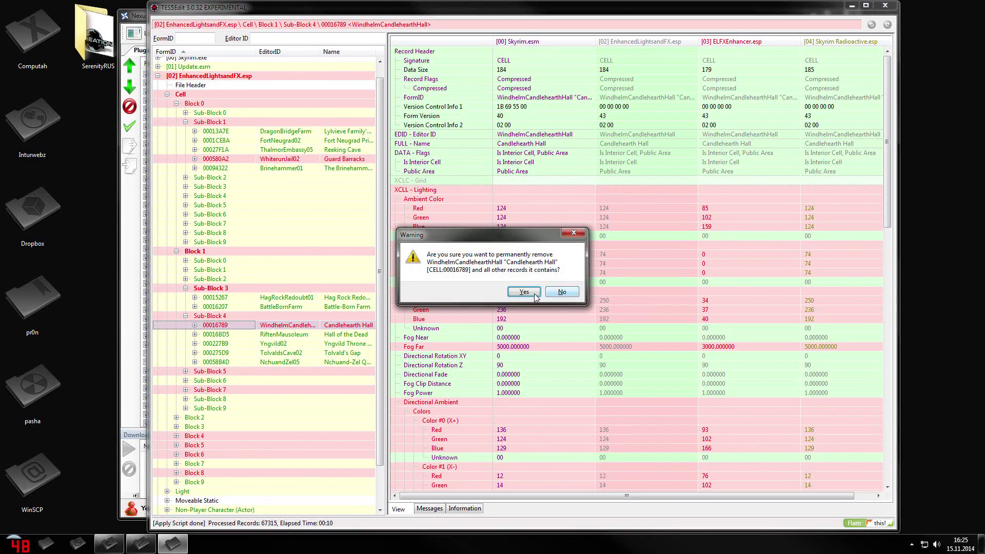
pyautogui.click(524, 297)
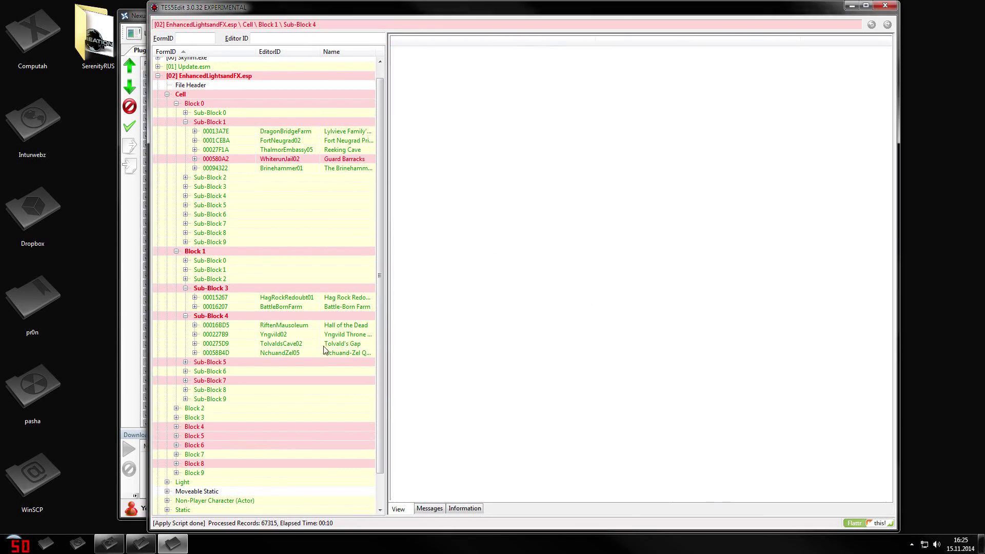
# Delete the Blacksmith Quarters and Belethor's General Goods cells from Block 1
pyautogui.click(185, 363)
pyautogui.click(345, 400)
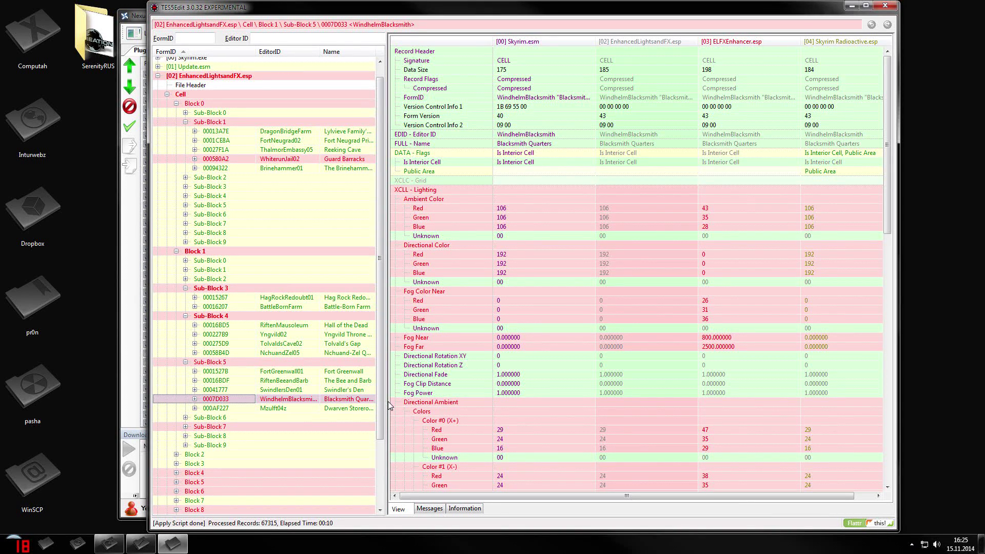
pyautogui.press('Delete')
pyautogui.press('Return')
pyautogui.doubleClick(215, 417)
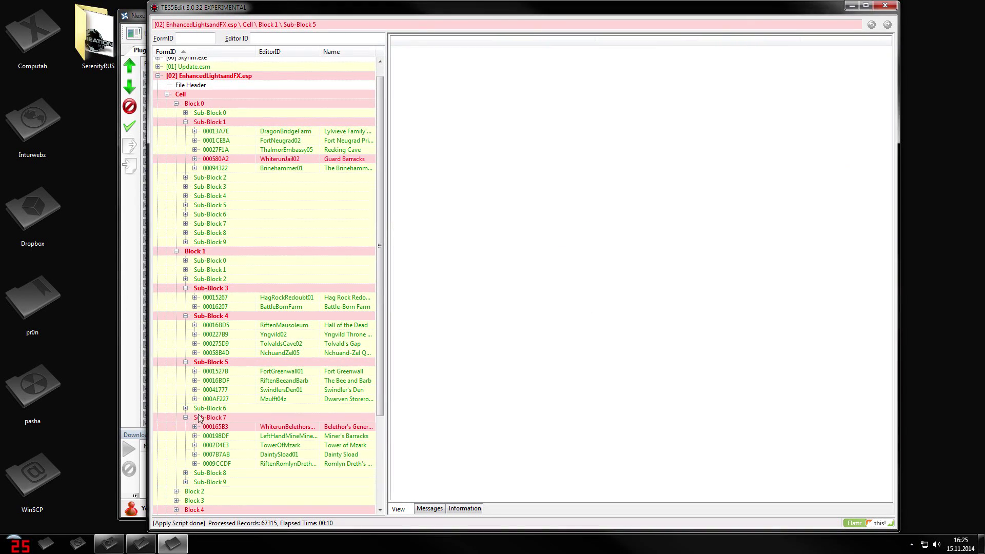
pyautogui.click(353, 429)
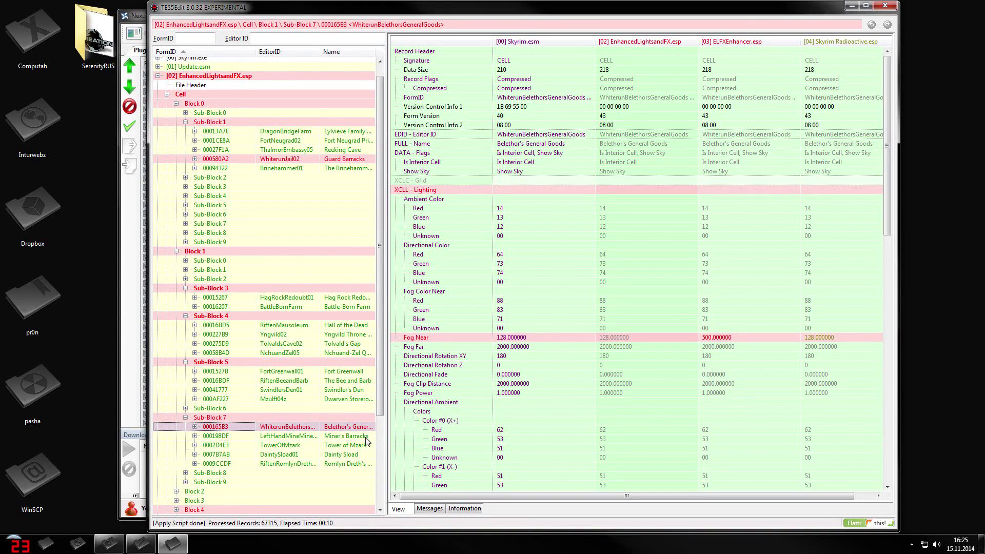
pyautogui.press('Delete')
pyautogui.press('Return')
# Delete the Sadri's Used Wares and Elgrim's Elixirs cells from Block 4, Sub-Block 3
pyautogui.scroll(-3, 166, 414)
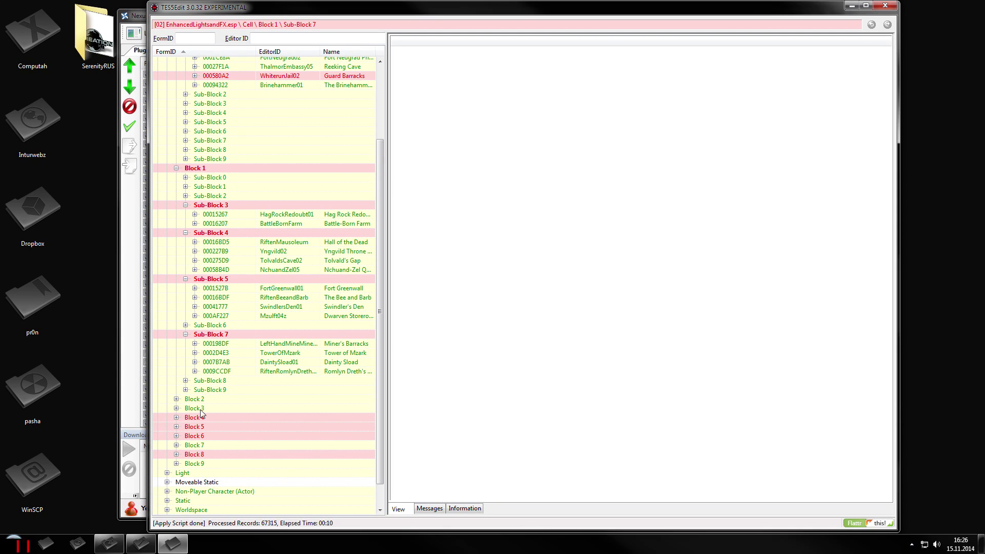
pyautogui.click(176, 417)
pyautogui.scroll(-2, 205, 424)
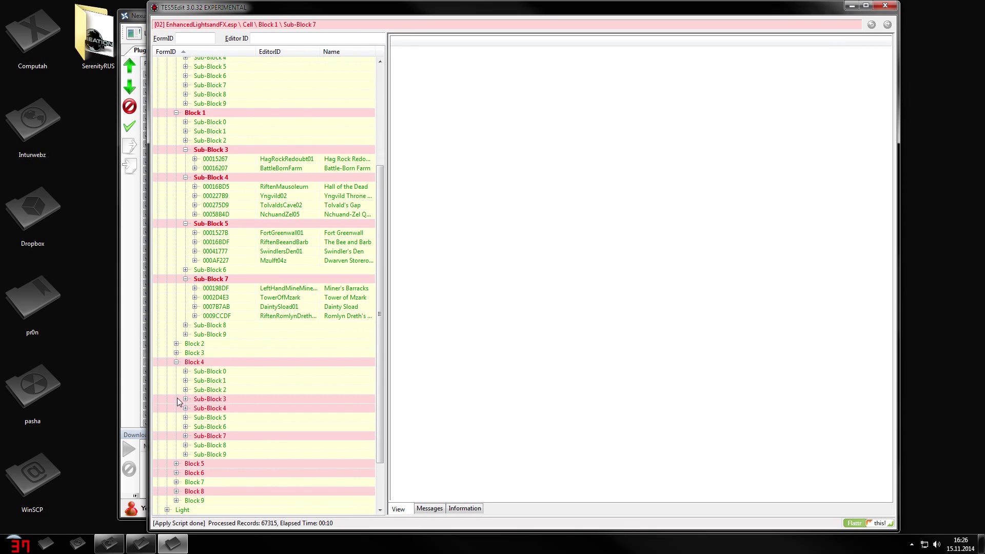
pyautogui.click(185, 399)
pyautogui.click(349, 429)
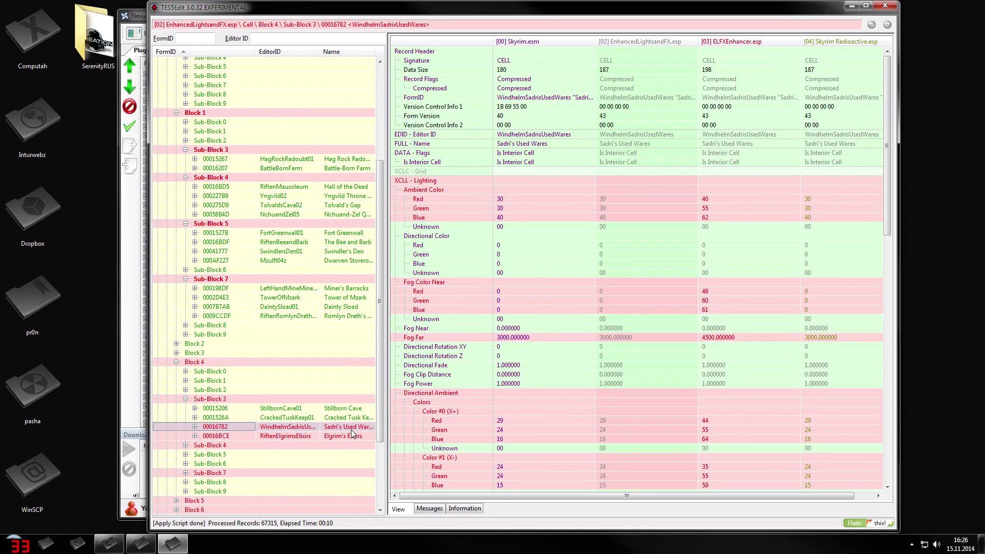
pyautogui.press('Delete')
pyautogui.press('Return')
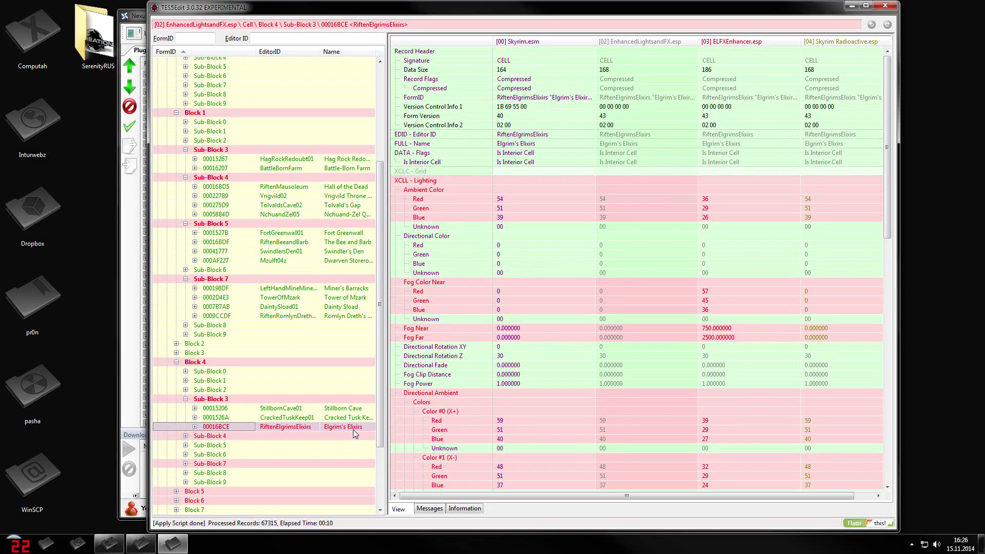
pyautogui.press('Delete')
pyautogui.press('Return')
# Delete The White Phial and Arcadia's Cauldron cells from Block 4
pyautogui.click(185, 426)
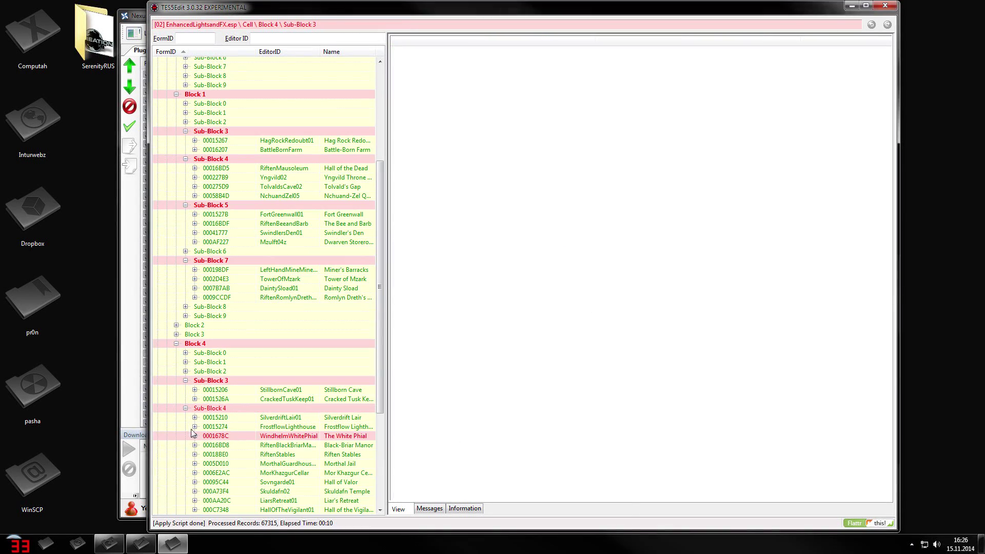
pyautogui.click(331, 436)
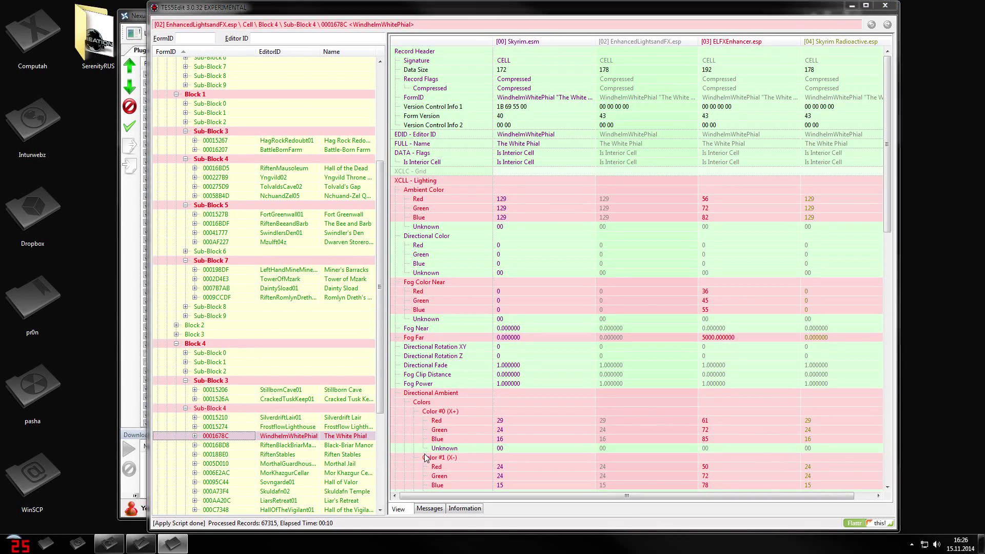
pyautogui.press('Delete')
pyautogui.press('Return')
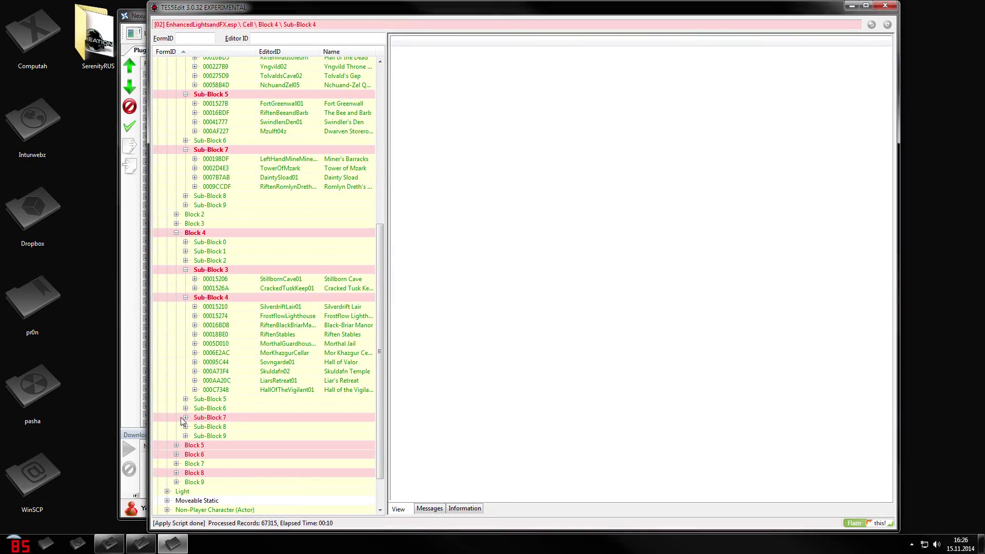
pyautogui.click(184, 418)
pyautogui.click(341, 436)
pyautogui.press('Delete')
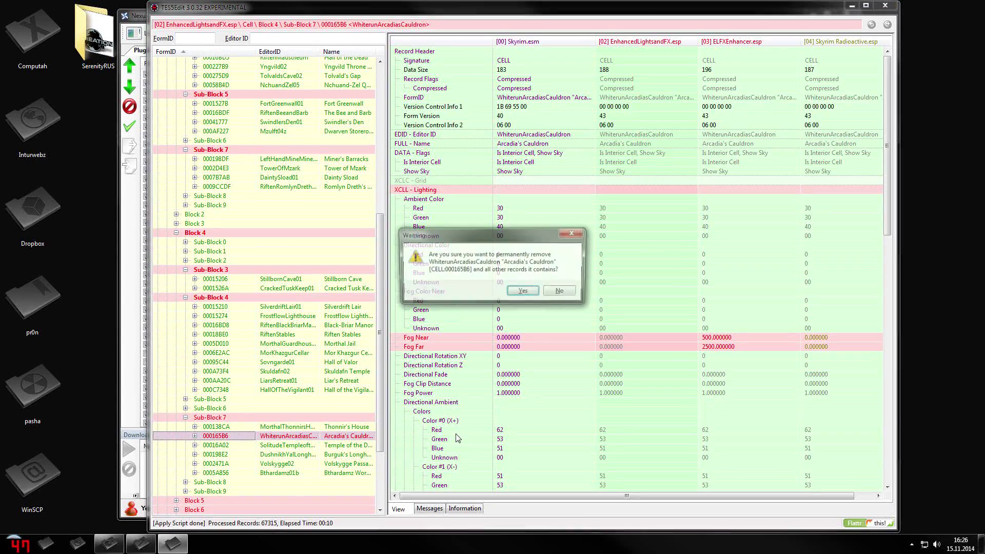
pyautogui.press('Return')
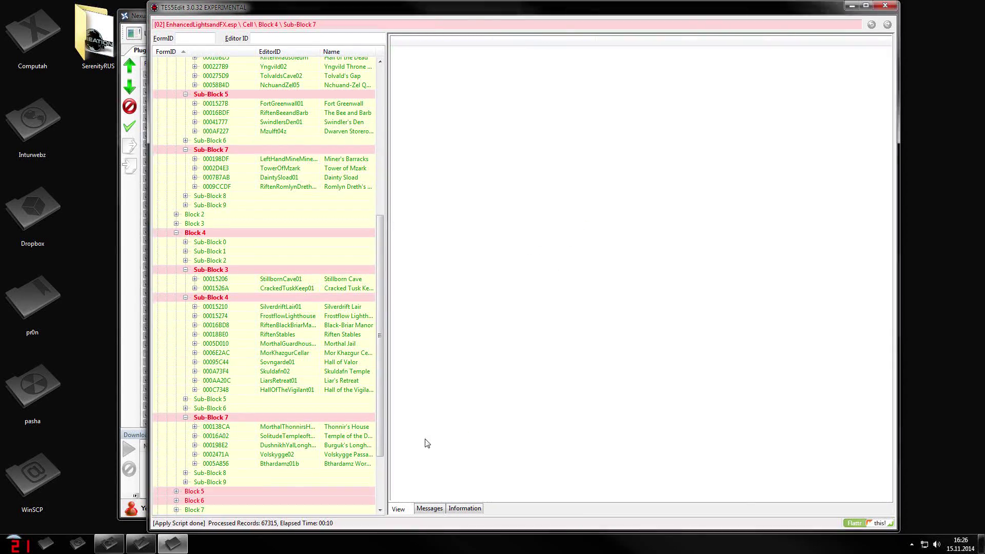
# Delete cell 00016DFF from Block 5, Sub-Block 9
pyautogui.scroll(-3, 256, 410)
pyautogui.click(177, 409)
pyautogui.scroll(-1, 200, 454)
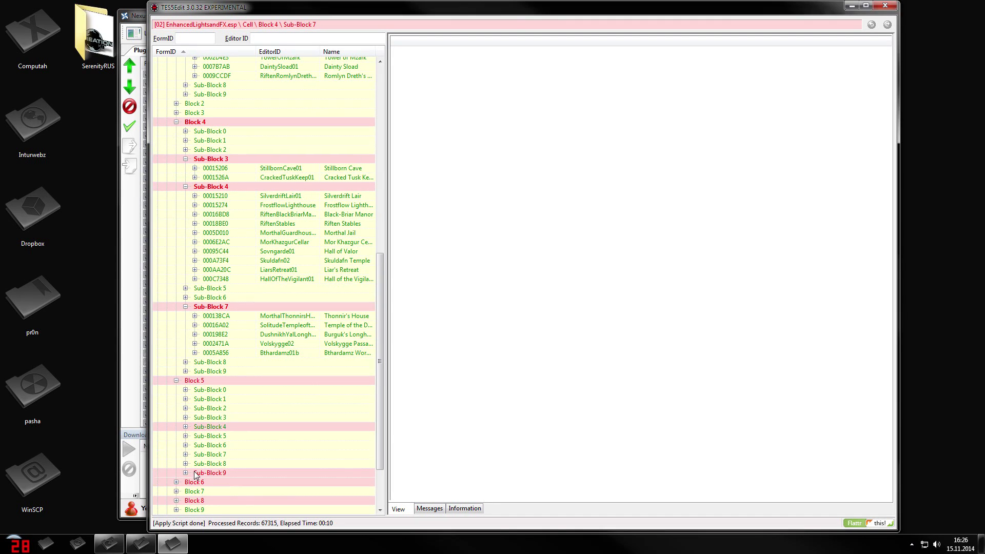
pyautogui.click(187, 472)
pyautogui.click(342, 472)
pyautogui.press('Delete')
pyautogui.press('Return')
# Delete The Hag's Cure cell from Block 6, Sub-Block 8
pyautogui.scroll(-4, 250, 419)
pyautogui.click(176, 409)
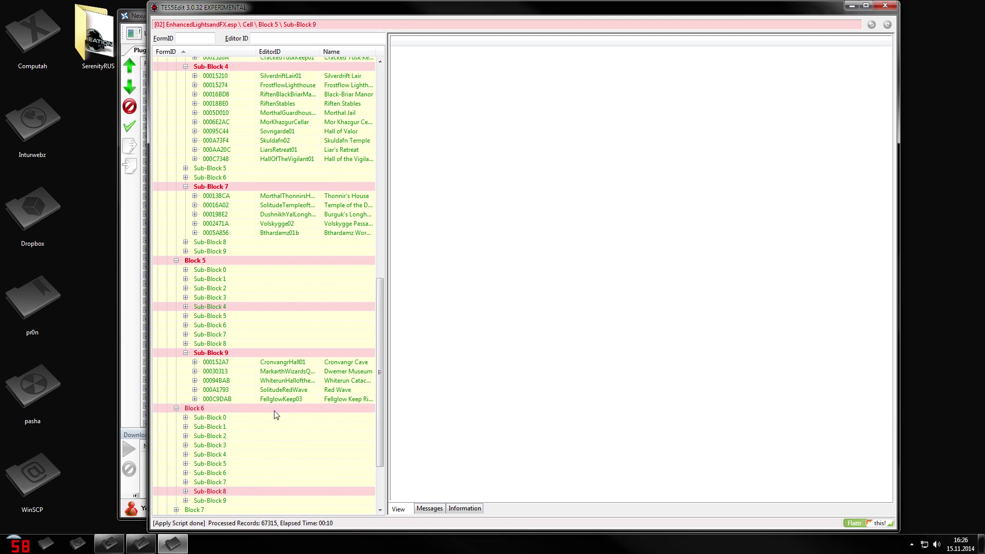
pyautogui.scroll(-2, 267, 443)
pyautogui.click(185, 437)
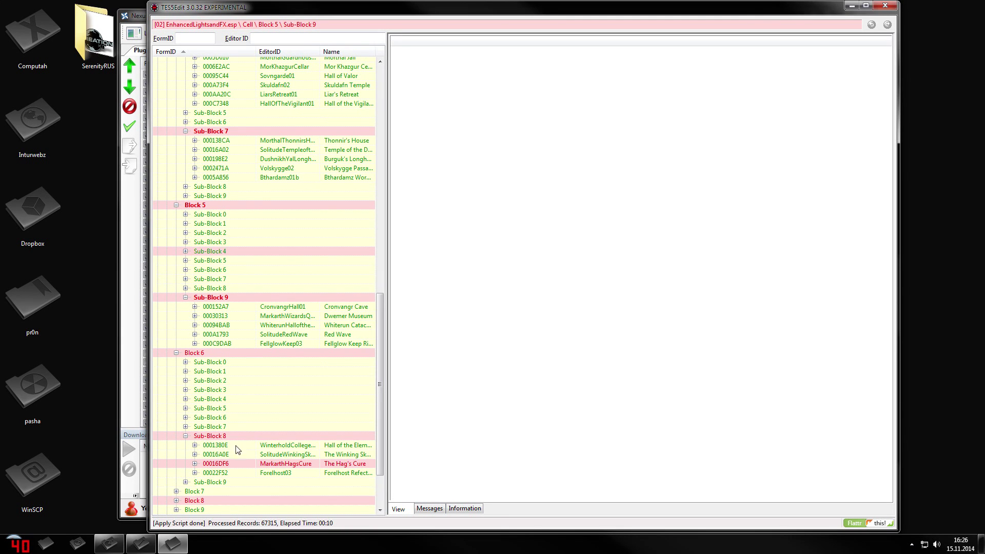
pyautogui.click(338, 464)
pyautogui.press('Delete')
pyautogui.press('Return')
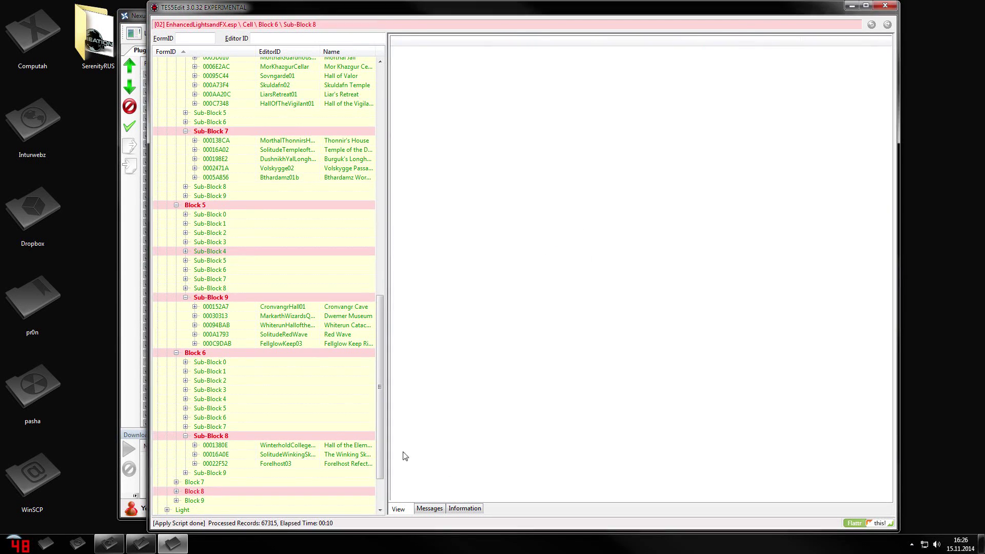
# Expand Block 8, Sub-Block 1 of the cell list
pyautogui.scroll(-2, 281, 393)
pyautogui.click(176, 426)
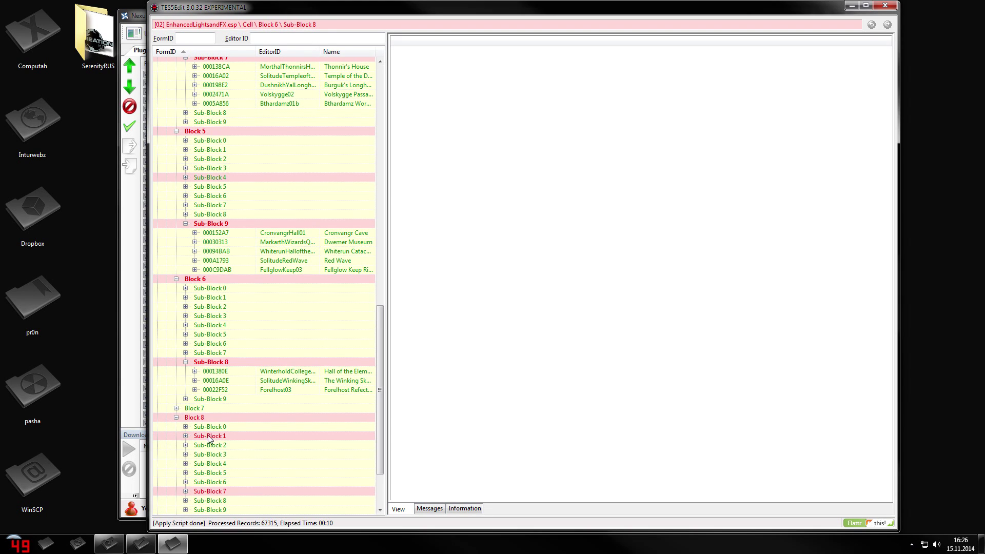
pyautogui.click(185, 435)
# Delete the WhiterunWarmaidens cell (0001DB4E) from Block 8, Sub-Block 7, then scroll back up
pyautogui.click(357, 445)
pyautogui.scroll(-2, 411, 456)
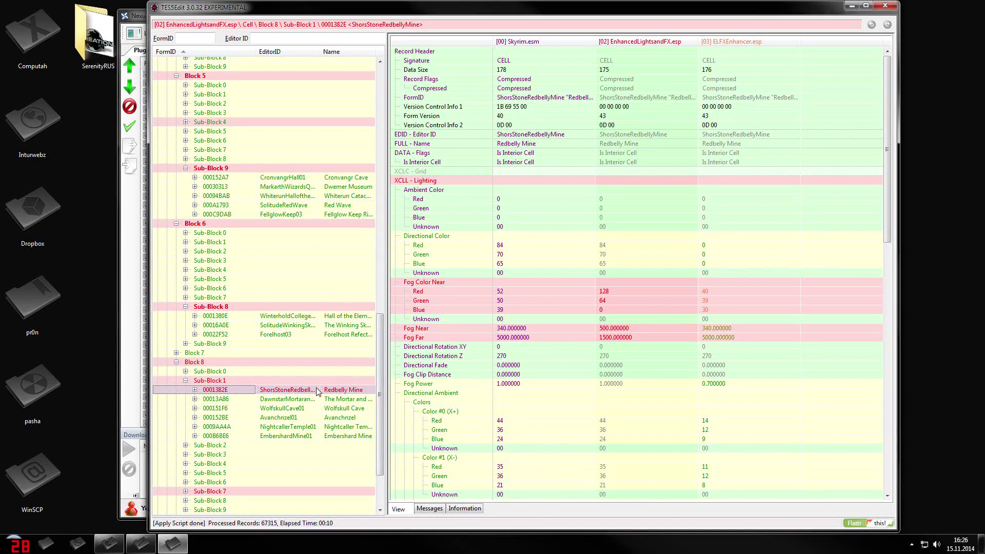
pyautogui.scroll(-3, 339, 395)
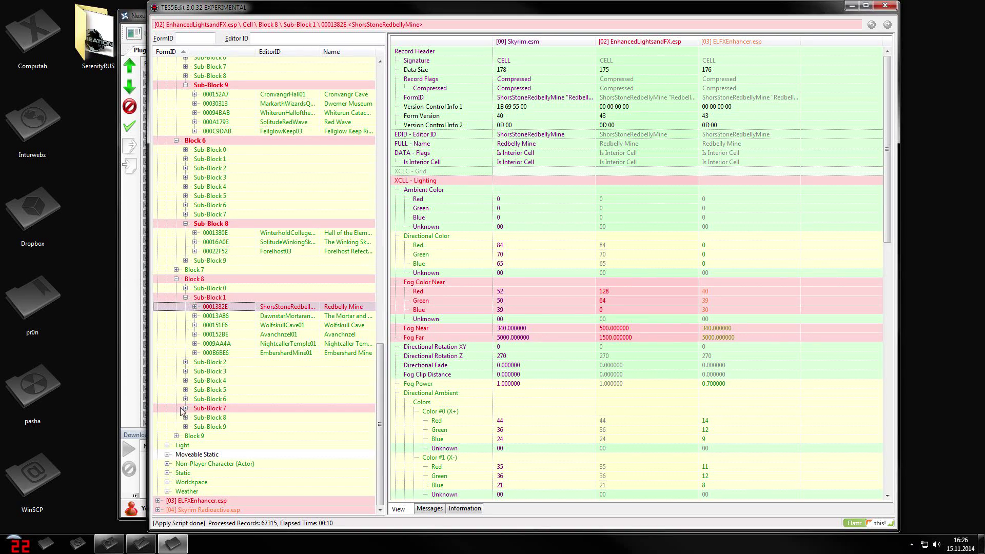
pyautogui.click(185, 408)
pyautogui.click(303, 447)
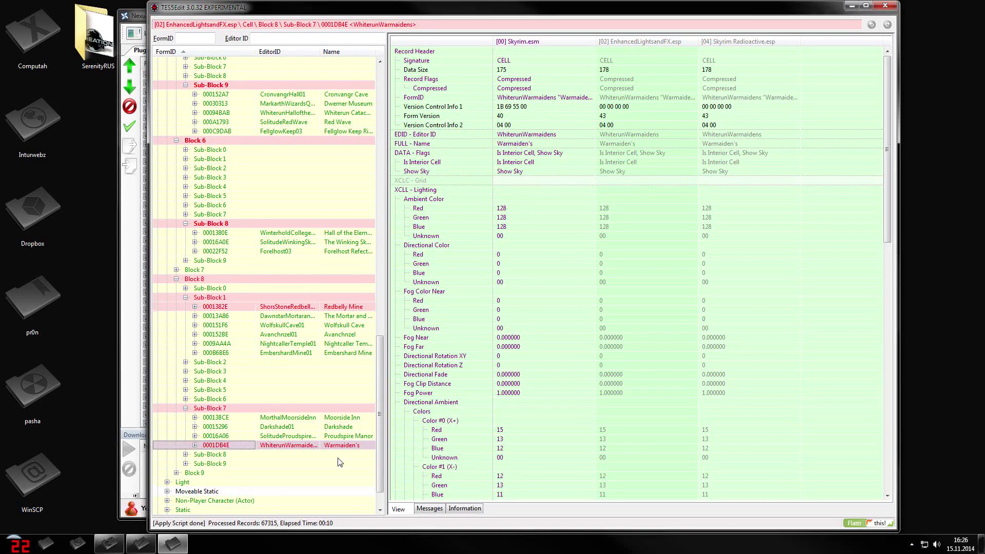
pyautogui.press('Delete')
pyautogui.press('Return')
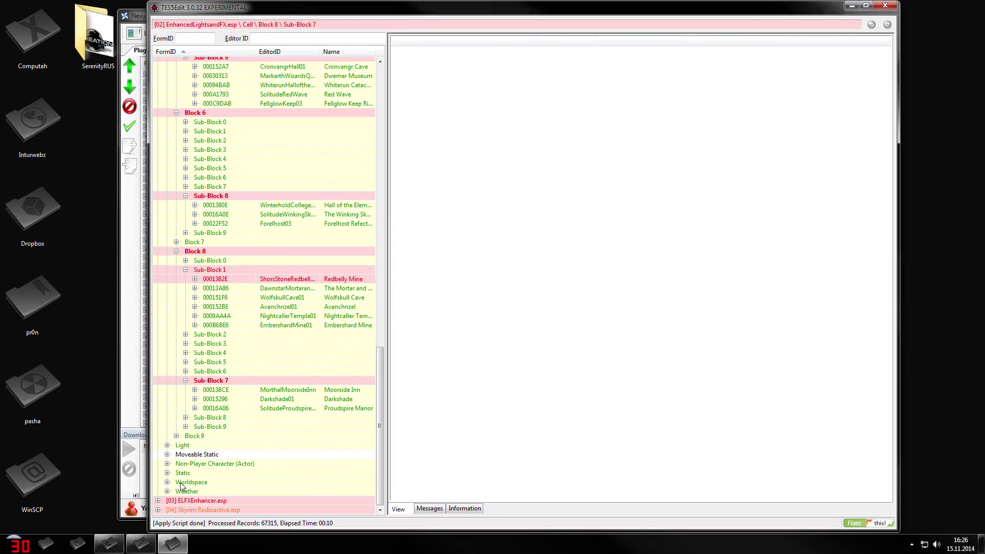
pyautogui.scroll(20, 270, 286)
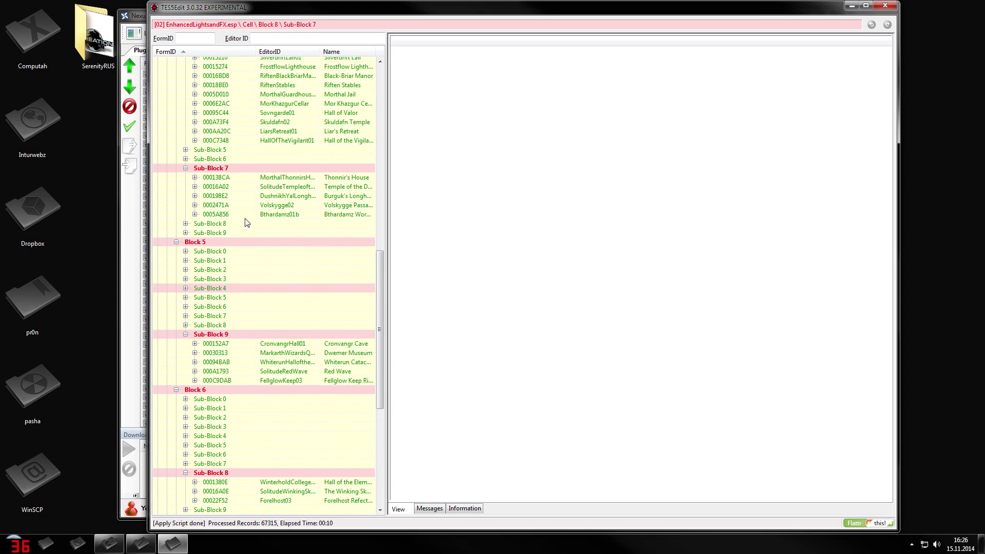
pyautogui.scroll(3, 280, 218)
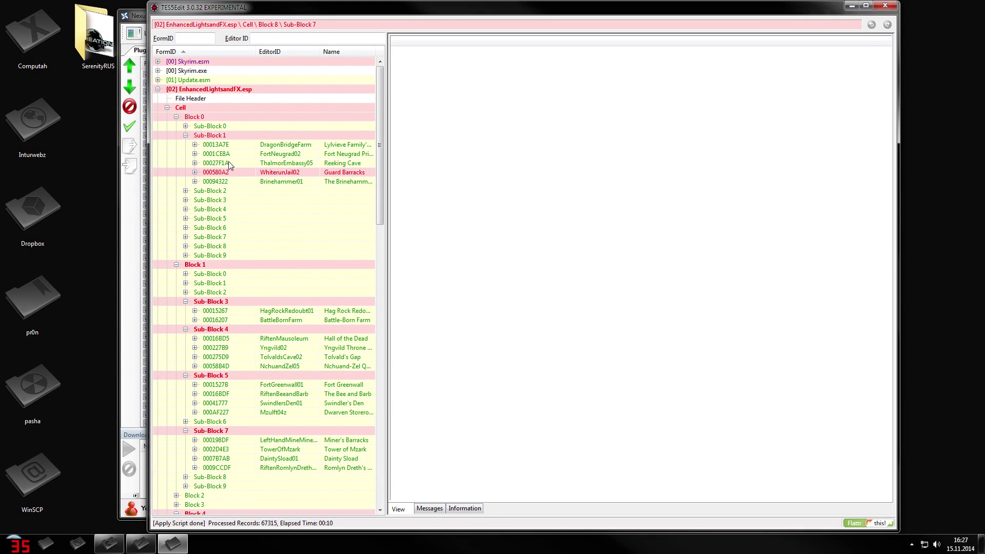
# Delete the New Gnisis Cornerclub cell record from ELFXEnhancer.esp's Block 1, Sub-Block 3
pyautogui.click(167, 108)
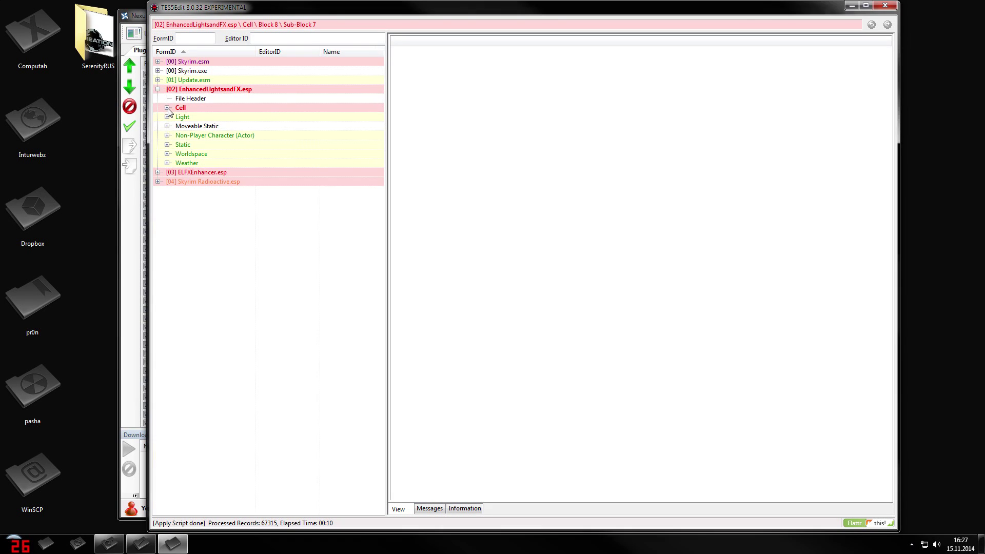
pyautogui.click(158, 172)
pyautogui.click(167, 191)
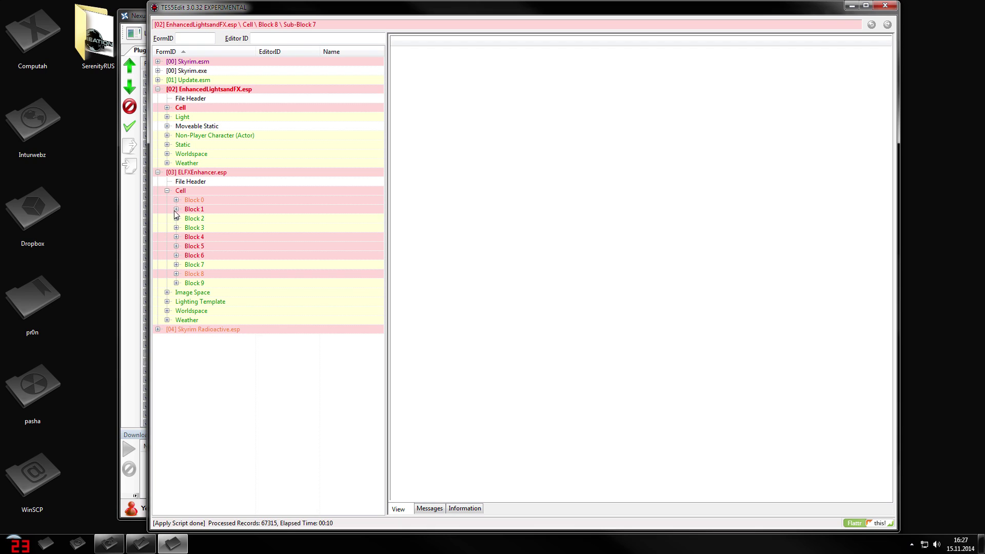
pyautogui.click(177, 209)
pyautogui.doubleClick(213, 248)
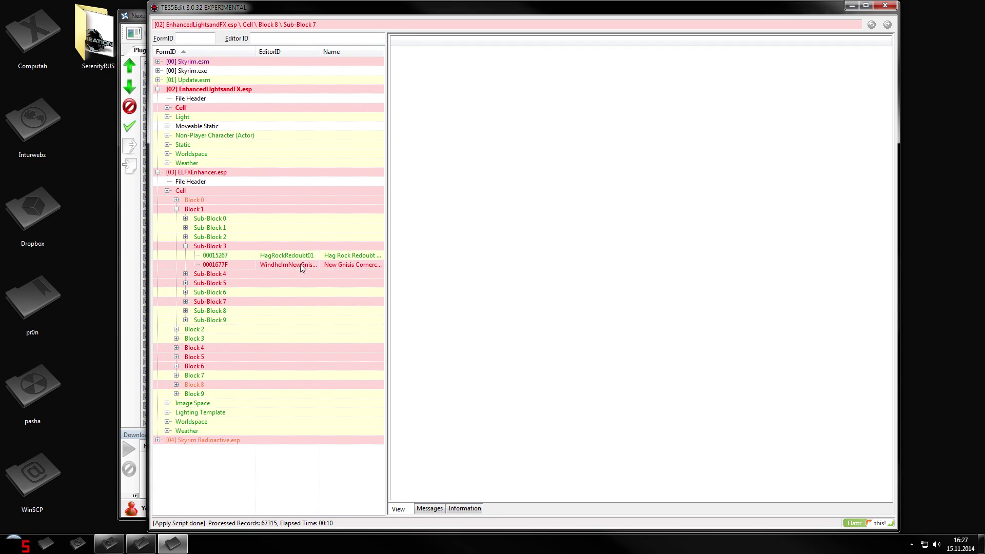
pyautogui.click(350, 266)
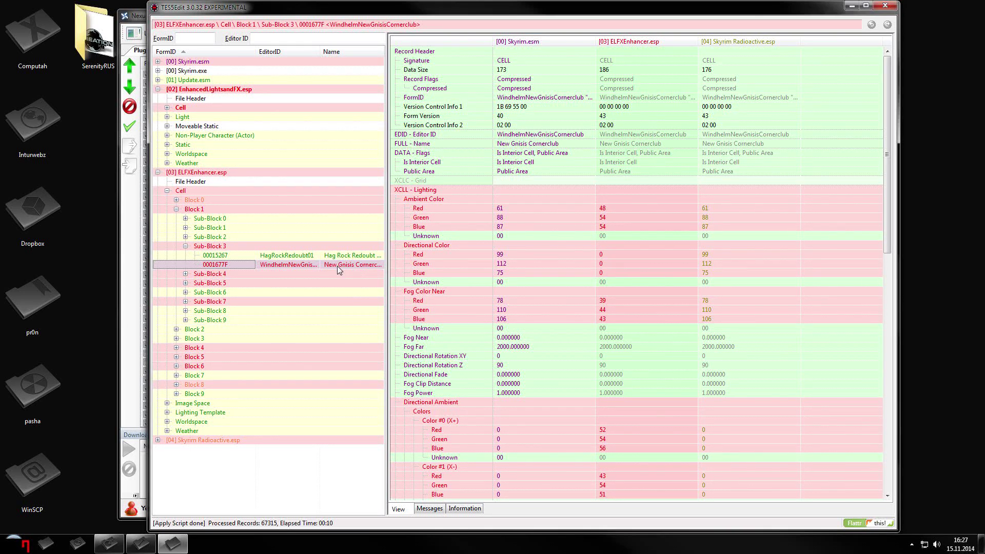
pyautogui.press('Delete')
pyautogui.press('Return')
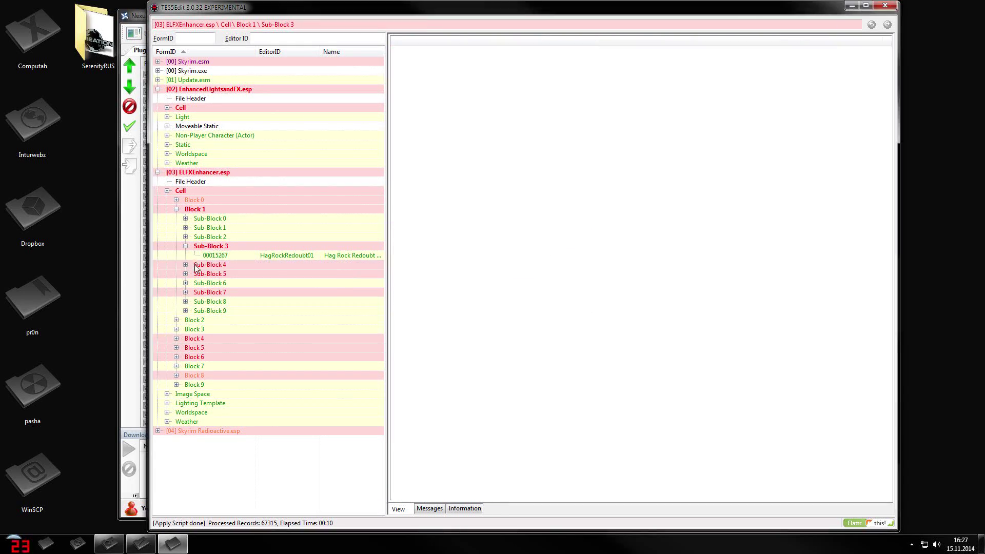
# Delete the Candlehearth Hall, WindhelmBlacksmith and Belethor's General Goods cell records from Block 1
pyautogui.click(185, 265)
pyautogui.click(287, 274)
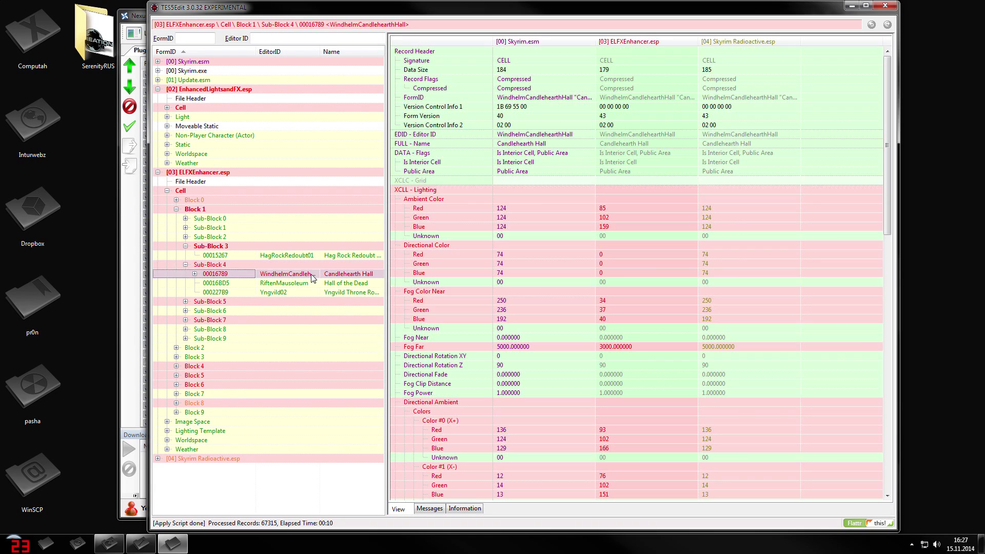
pyautogui.press('Delete')
pyautogui.press('Return')
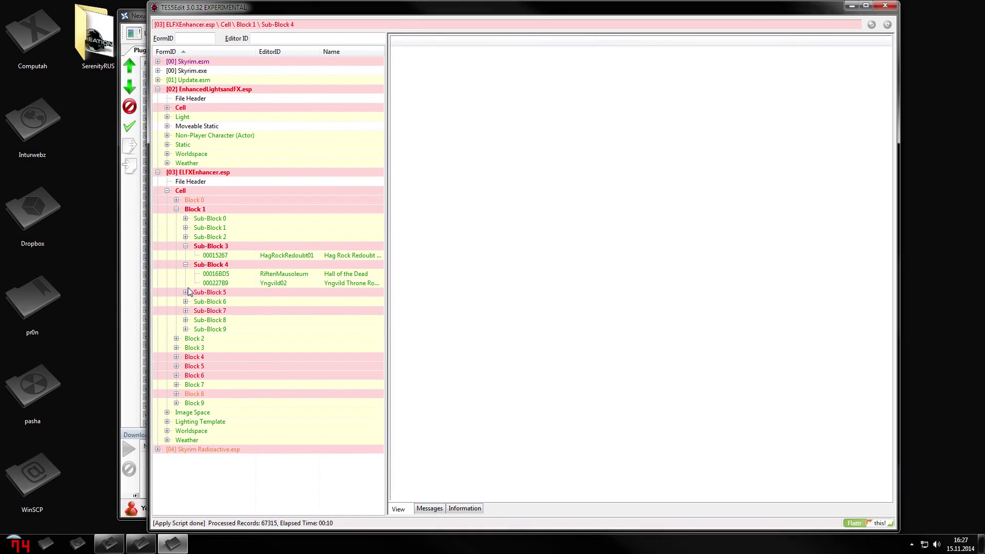
pyautogui.click(185, 292)
pyautogui.click(354, 320)
pyautogui.press('Delete')
pyautogui.press('Return')
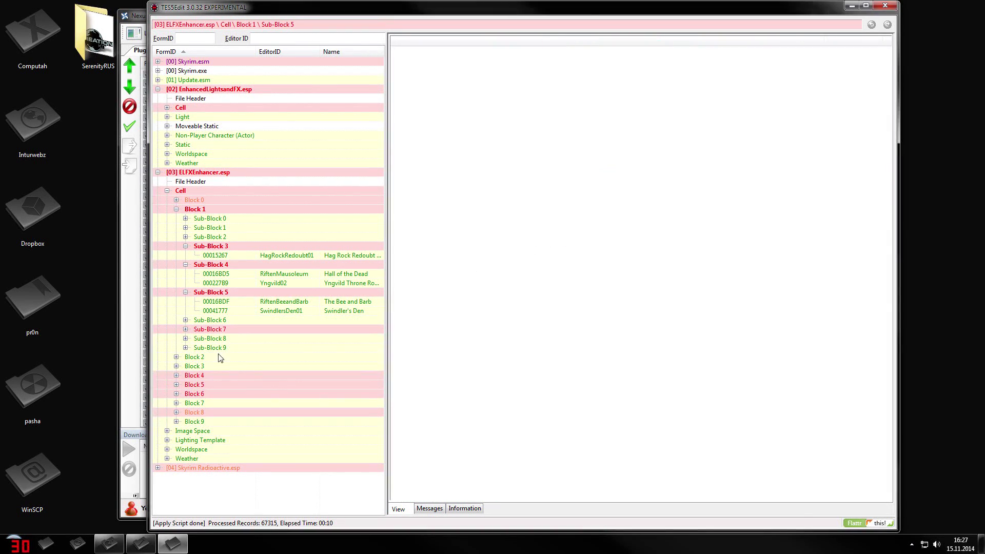
pyautogui.click(185, 329)
pyautogui.click(290, 340)
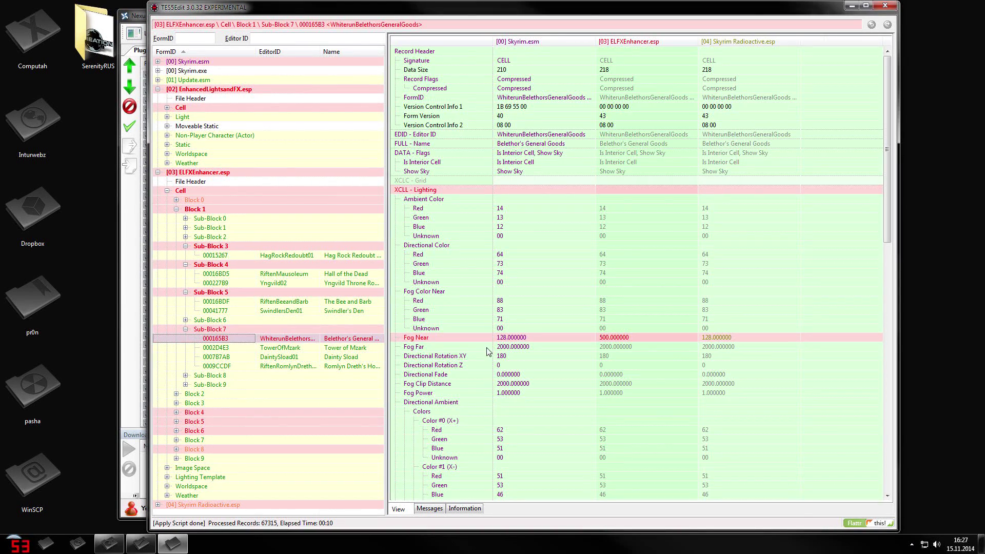
pyautogui.press('Delete')
pyautogui.press('Return')
# Delete the Sadri's Used Wares and Elgrim's Elixirs cell records from Block 4, Sub-Block 3
pyautogui.click(188, 404)
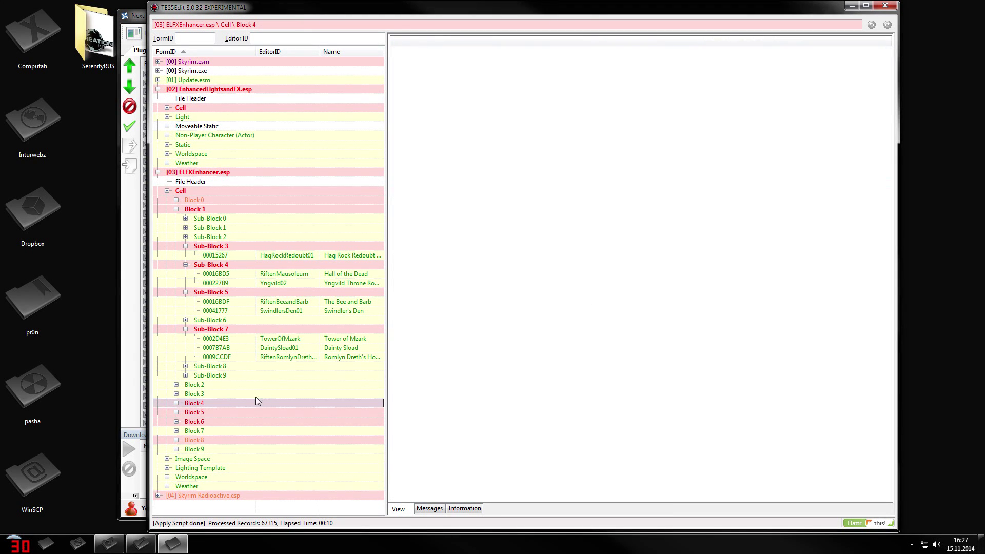
pyautogui.click(176, 403)
pyautogui.click(185, 430)
pyautogui.scroll(-2, 308, 410)
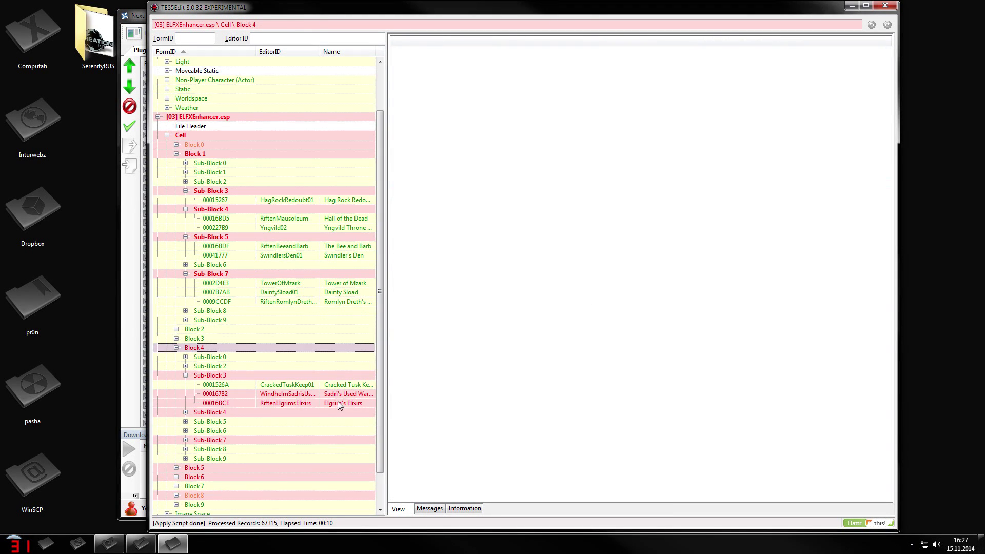
pyautogui.click(339, 396)
pyautogui.click(350, 402)
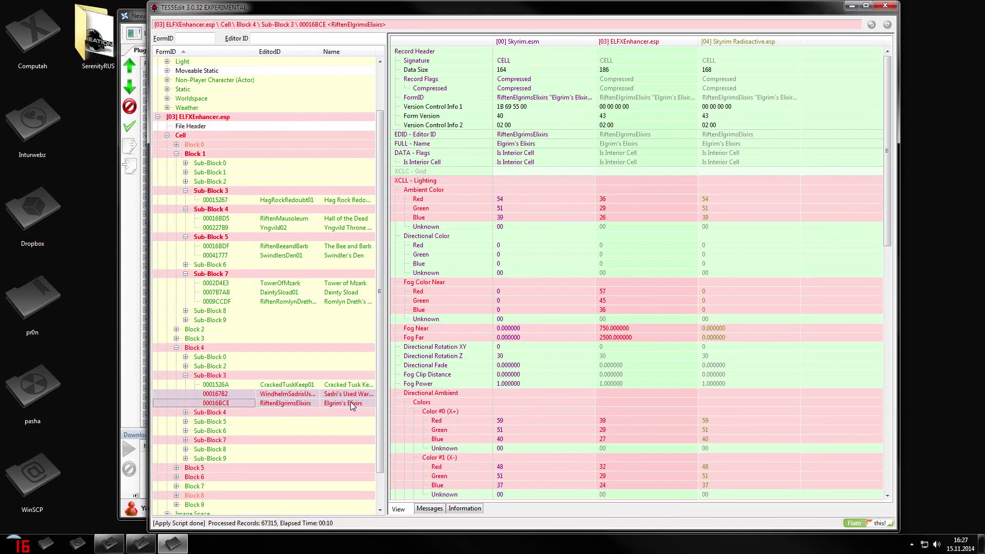
pyautogui.press('Delete')
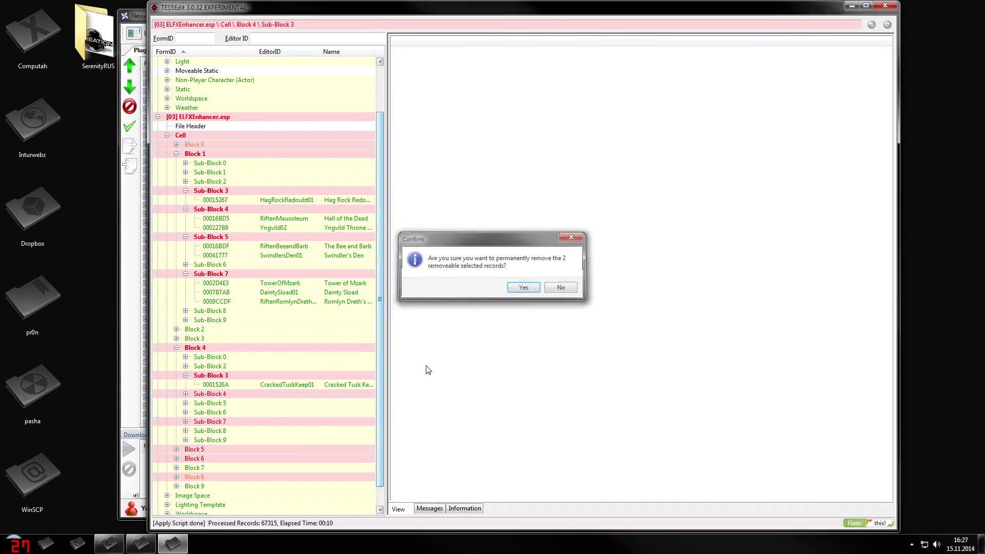
pyautogui.press('Return')
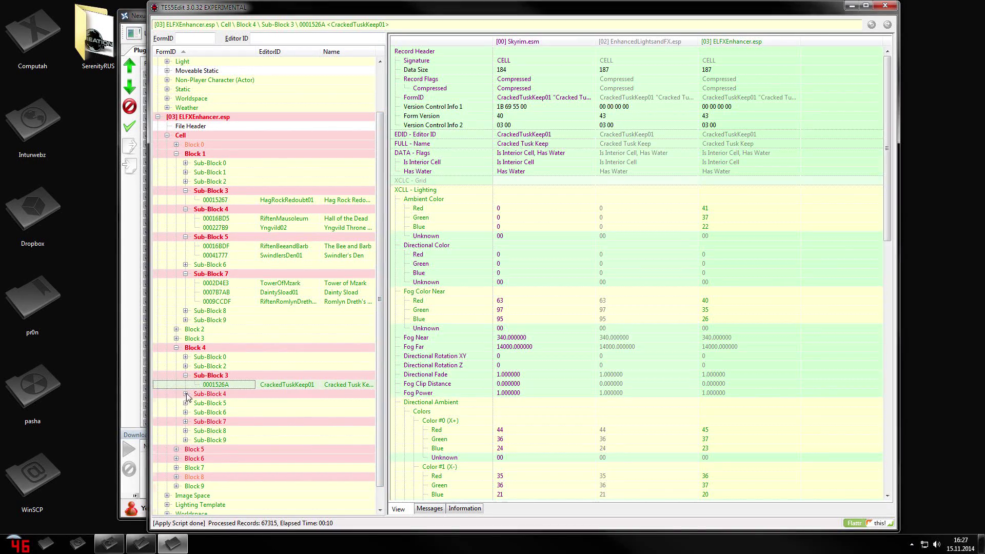
# Delete The White Phial cell record from Block 4, Sub-Block 7
pyautogui.click(186, 394)
pyautogui.click(185, 458)
pyautogui.press('Down')
pyautogui.press('Down')
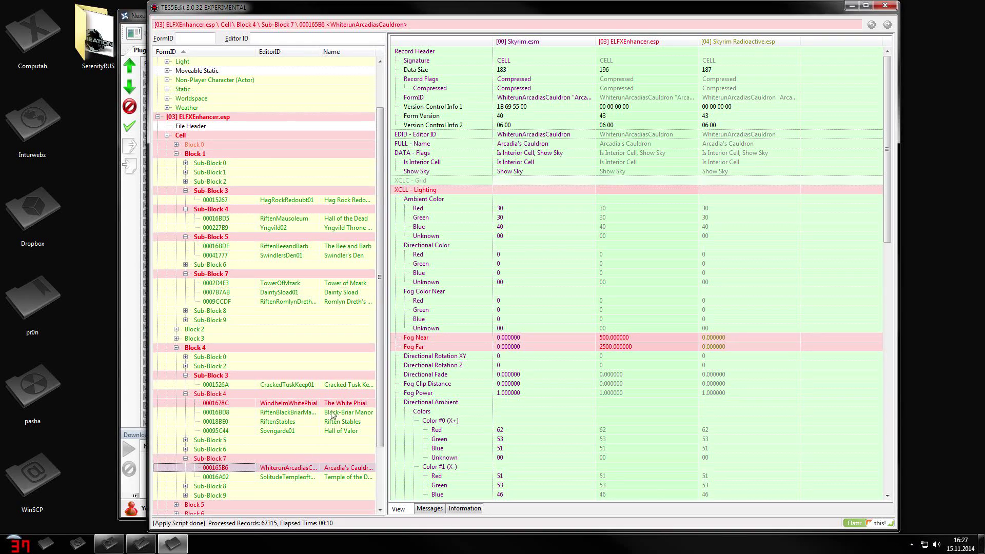
pyautogui.scroll(-3, 221, 450)
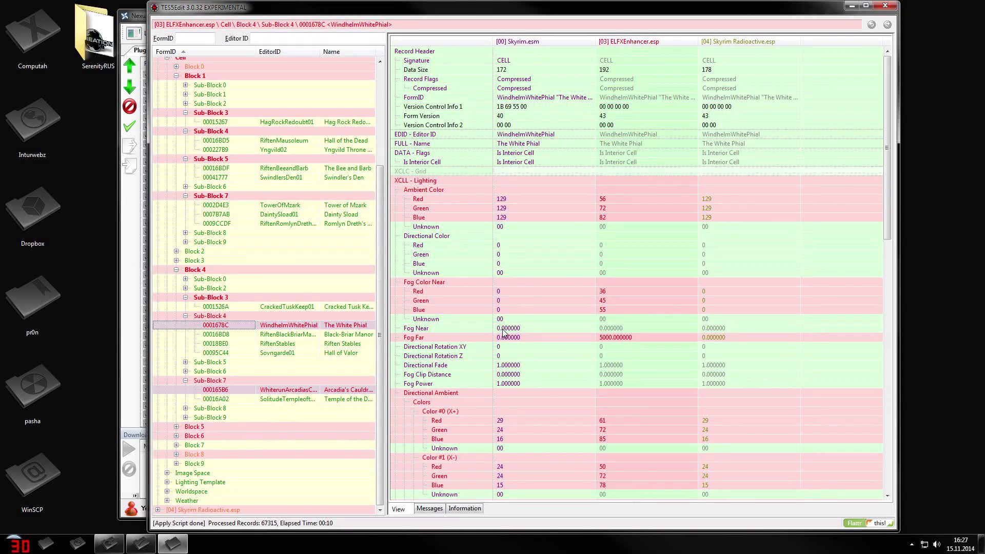
pyautogui.press('Delete')
pyautogui.press('Return')
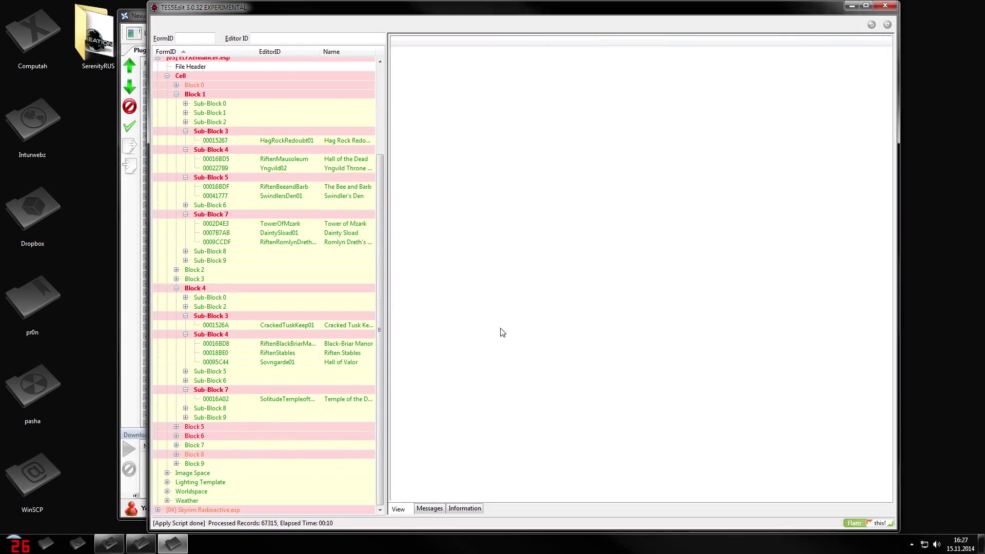
# Delete the Pawned Prawn and Arnleif and Sons Trading Company cell records from Block 5
pyautogui.click(175, 427)
pyautogui.click(185, 464)
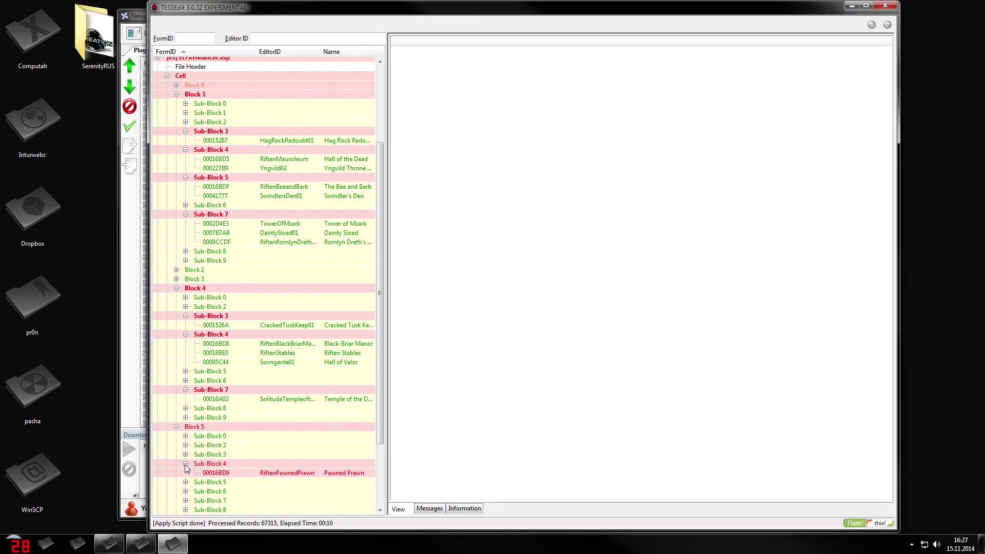
pyautogui.click(309, 474)
pyautogui.scroll(-3, 410, 464)
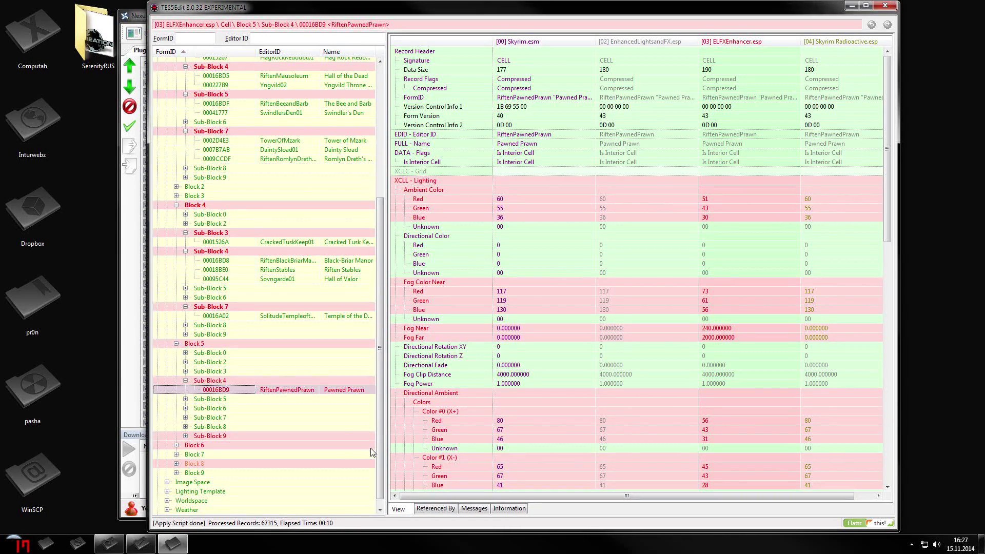
pyautogui.press('Delete')
pyautogui.press('Return')
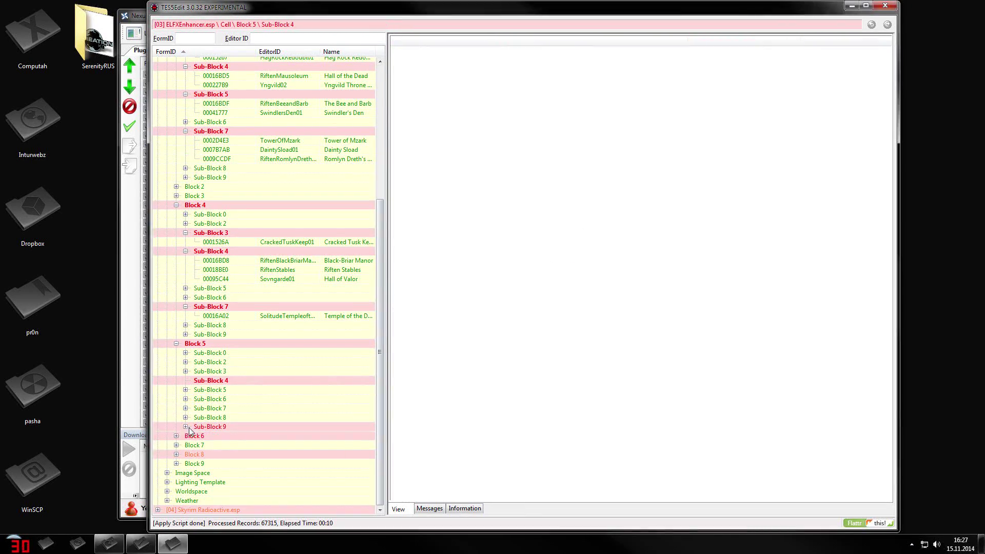
pyautogui.click(186, 427)
pyautogui.click(196, 435)
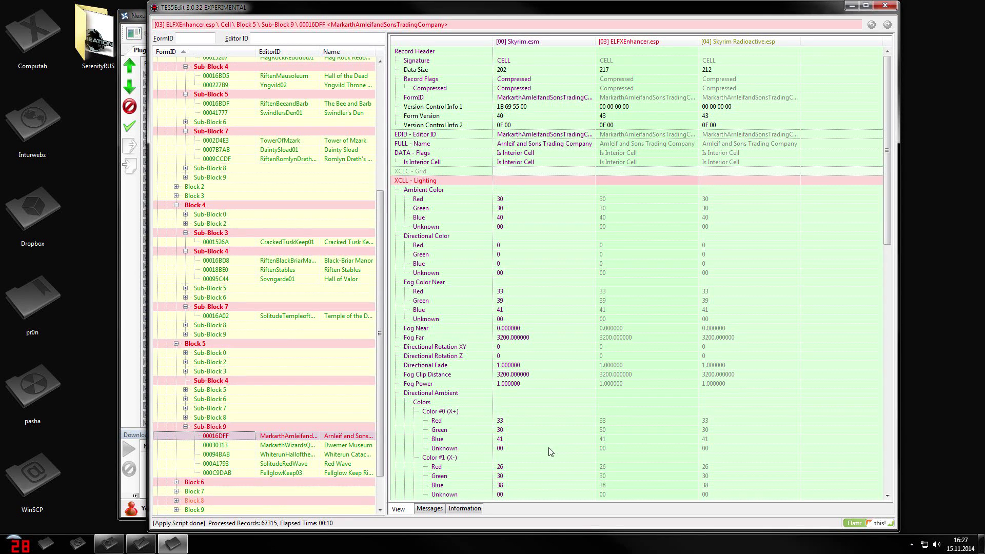
pyautogui.press('Delete')
pyautogui.press('Return')
# Delete The Hag's Cure cell record from Block 6, Sub-Block 8
pyautogui.click(176, 473)
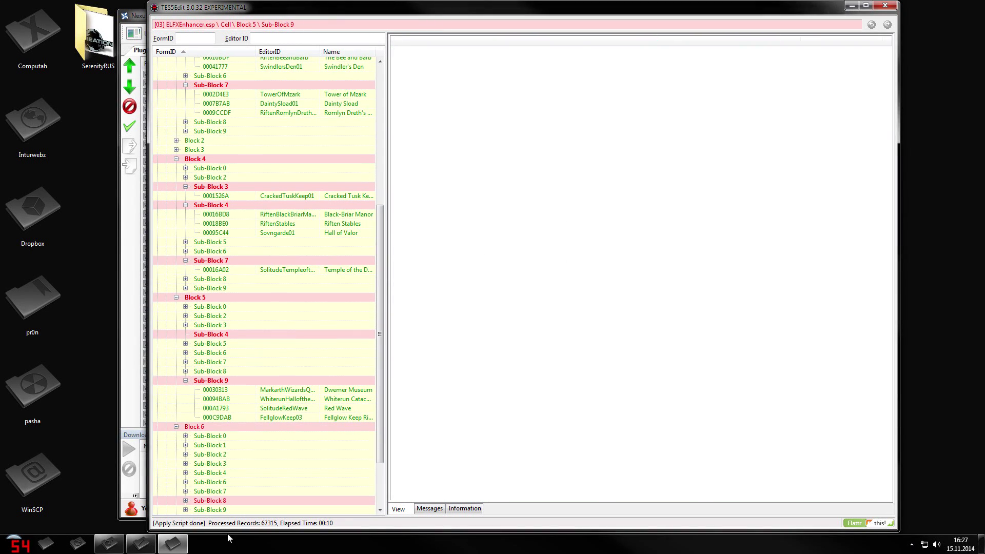
pyautogui.doubleClick(198, 500)
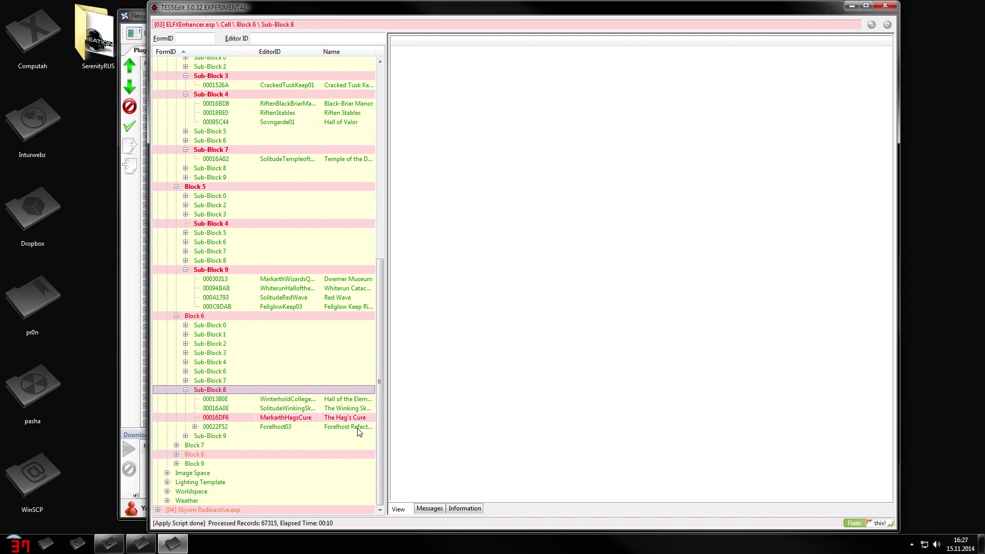
pyautogui.click(349, 418)
pyautogui.press('Delete')
pyautogui.press('Return')
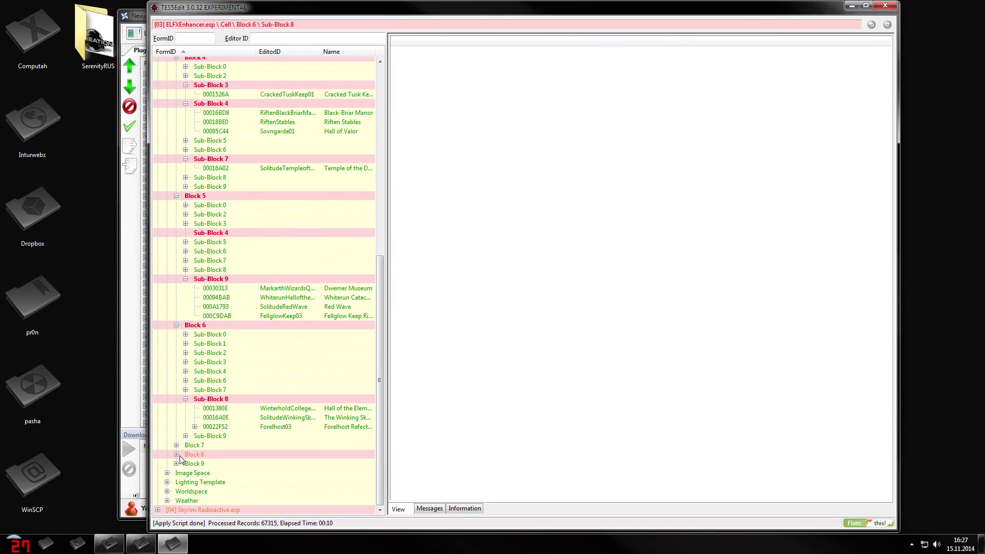
# Expand Block 8, Sub-Block 1 to check its cell records, then return to the tree top
pyautogui.click(177, 454)
pyautogui.click(185, 436)
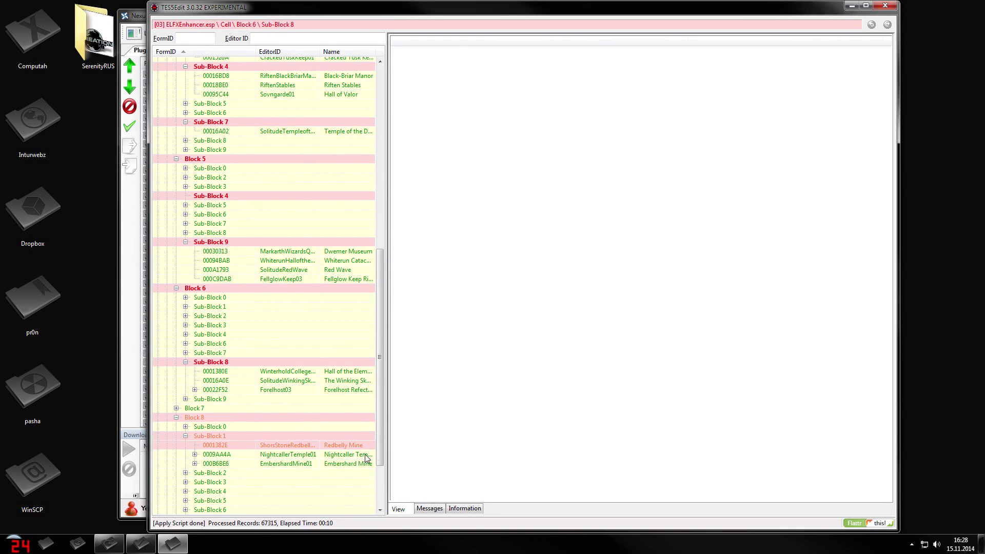
pyautogui.scroll(-3, 367, 441)
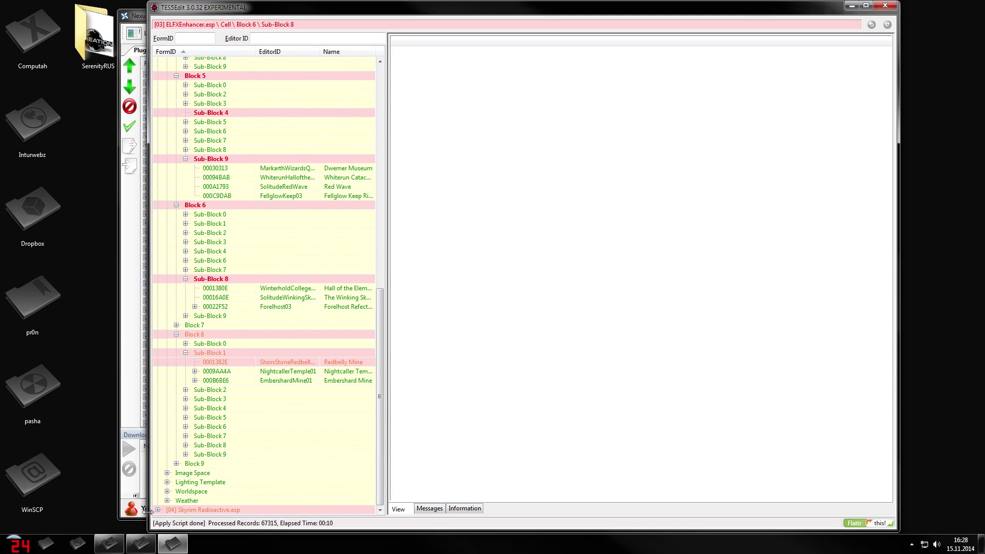
pyautogui.scroll(1, 380, 310)
# Collapse ELFXEnhancer.esp and save both edited ELFX plugins with Ctrl+S, keeping plugin backups
pyautogui.moveTo(381, 310); pyautogui.dragTo(385, 96)
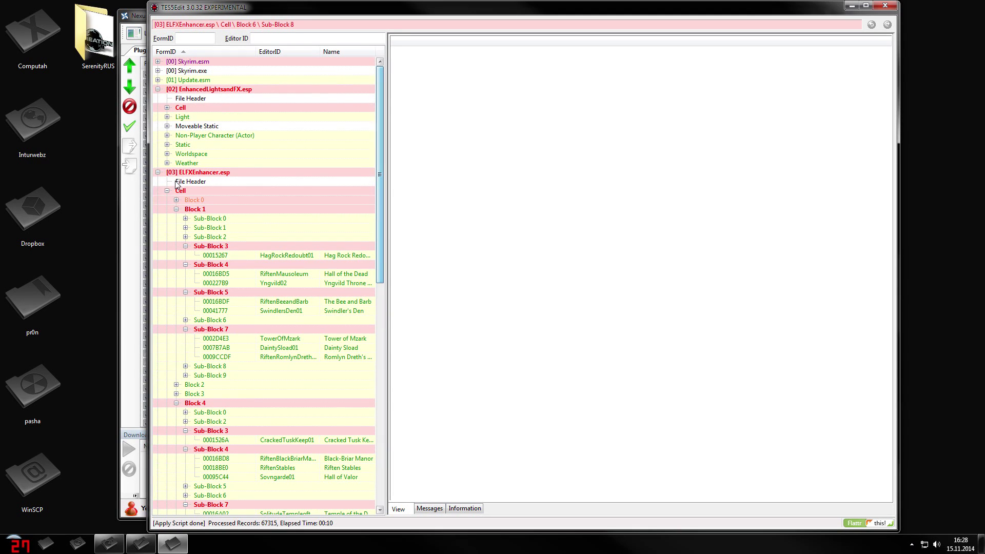
pyautogui.click(157, 172)
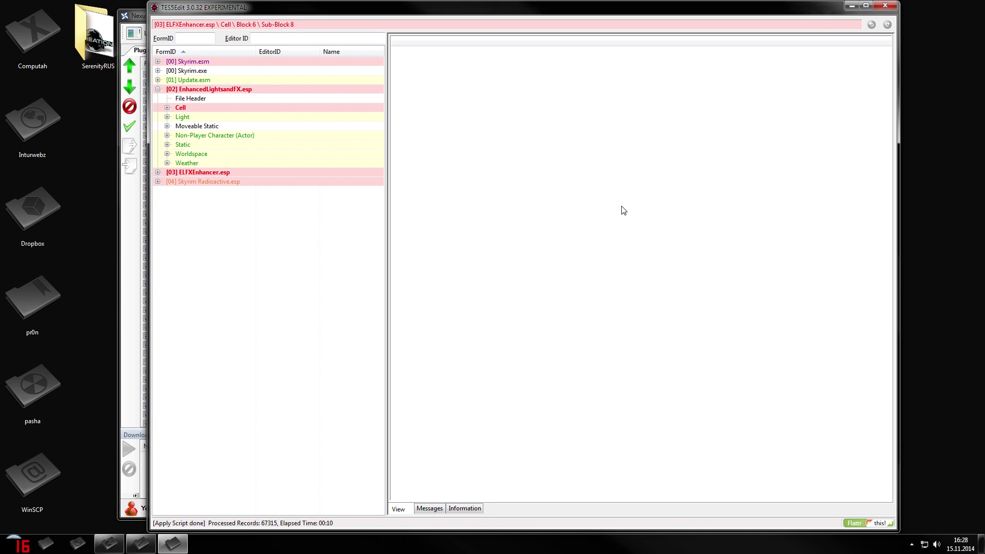
pyautogui.hotkey('ctrl', 's')
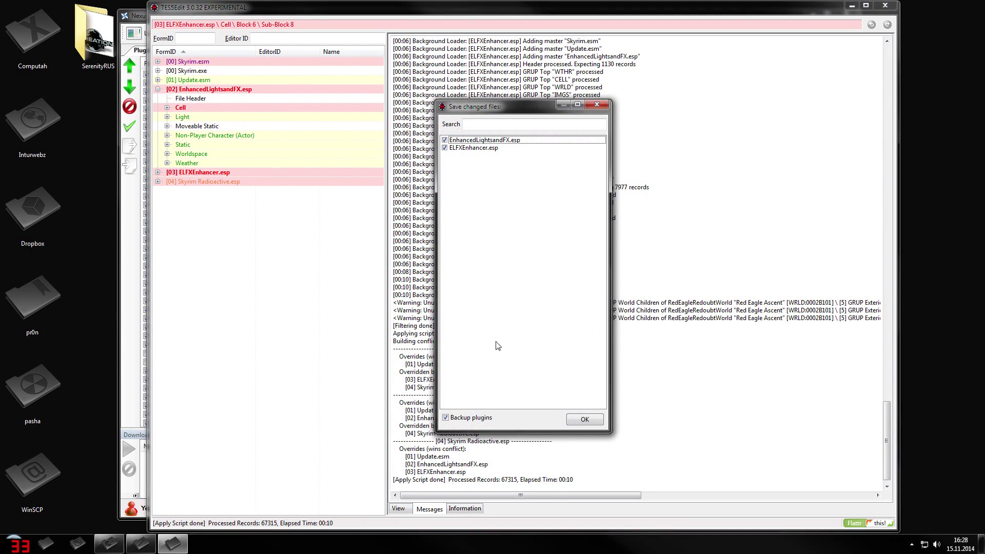
pyautogui.click(584, 419)
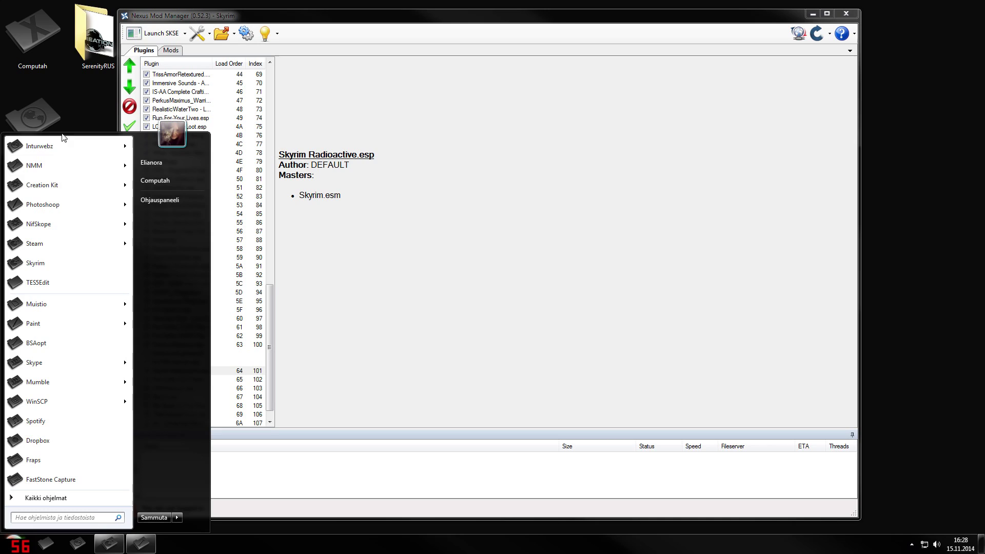
# Launch TES5Edit, clear all plugin ticks, then tick ELFXEnhancer.esp and EnhancedLightsandFX.esp
pyautogui.click(60, 285)
pyautogui.rightClick(526, 185)
pyautogui.click(550, 197)
pyautogui.moveTo(601, 195); pyautogui.dragTo(622, 399)
pyautogui.moveTo(457, 418); pyautogui.dragTo(441, 352)
pyautogui.click(444, 340)
pyautogui.click(445, 332)
# Load the two ELFX plugins with Skyrim Radioactive.esp, filter for cleaning, and select plugins [02]–[04]
pyautogui.click(444, 348)
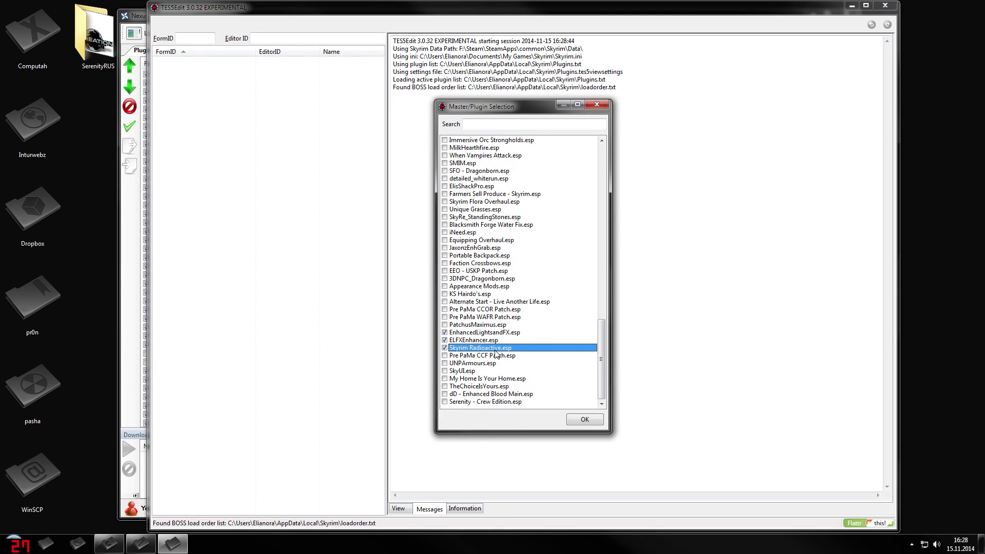
pyautogui.click(592, 421)
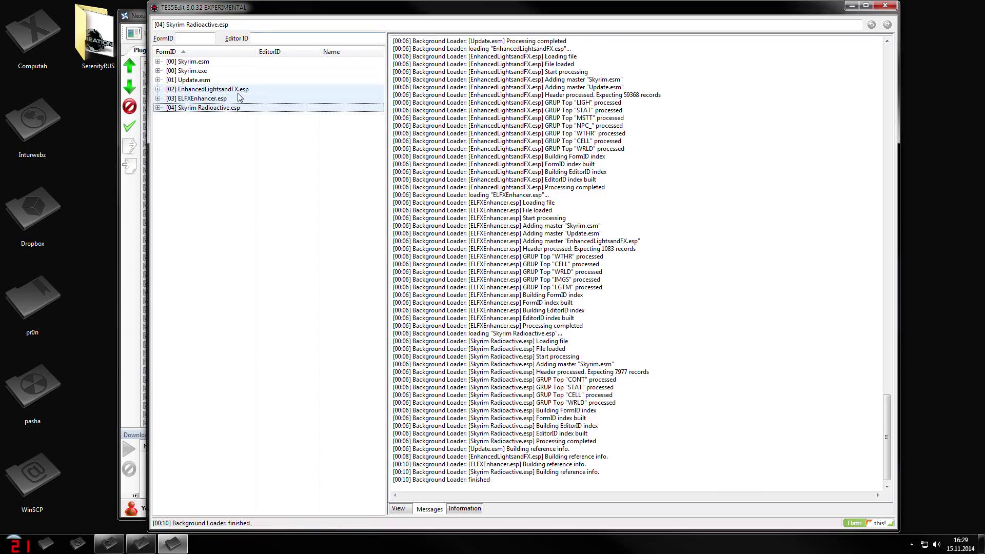
pyautogui.rightClick(239, 92)
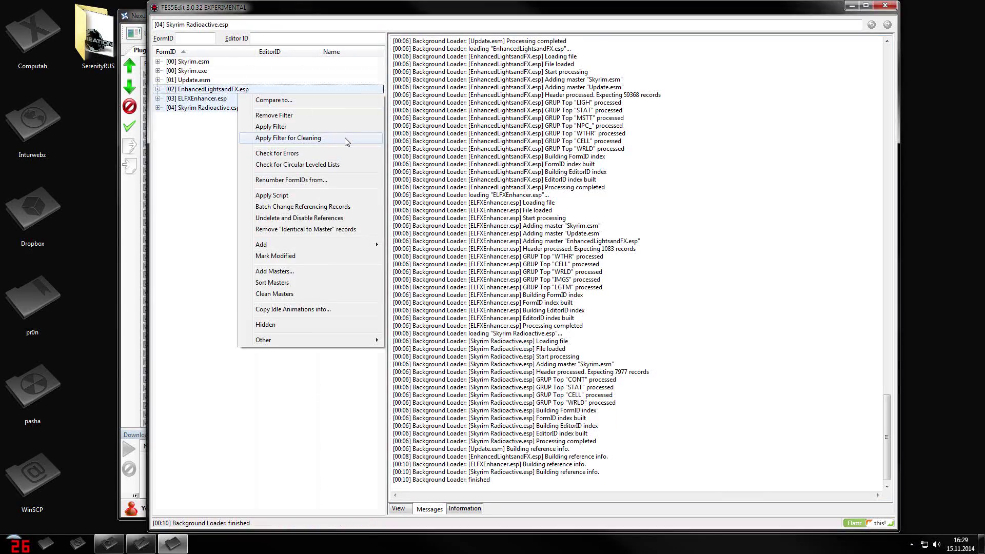
pyautogui.click(345, 138)
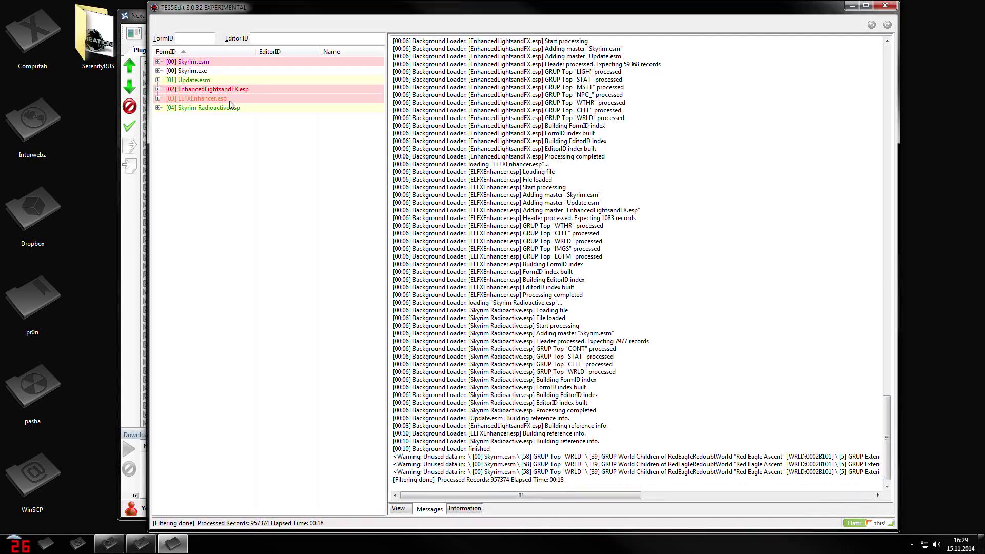
pyautogui.keyDown('shift'); pyautogui.click(245, 109); pyautogui.keyUp('shift')
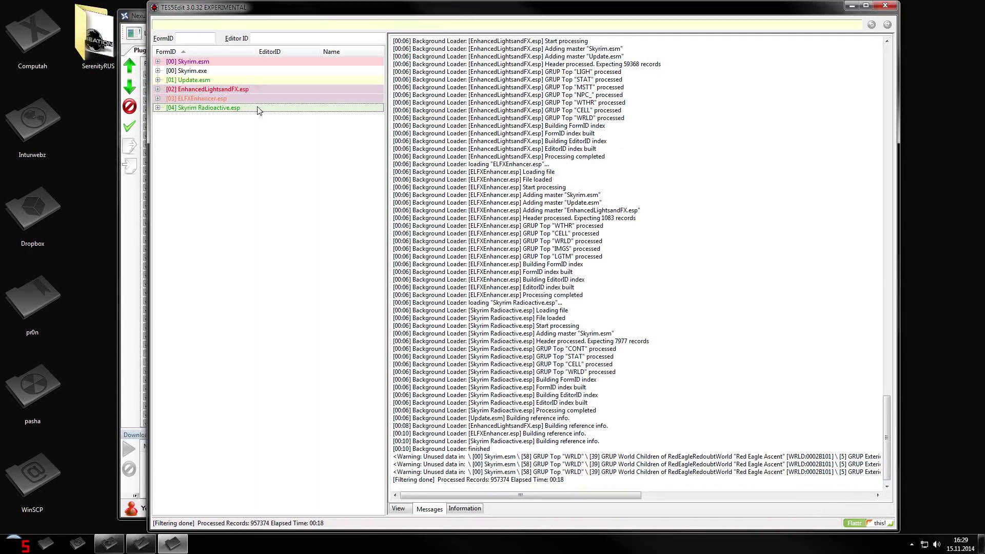
pyautogui.rightClick(257, 106)
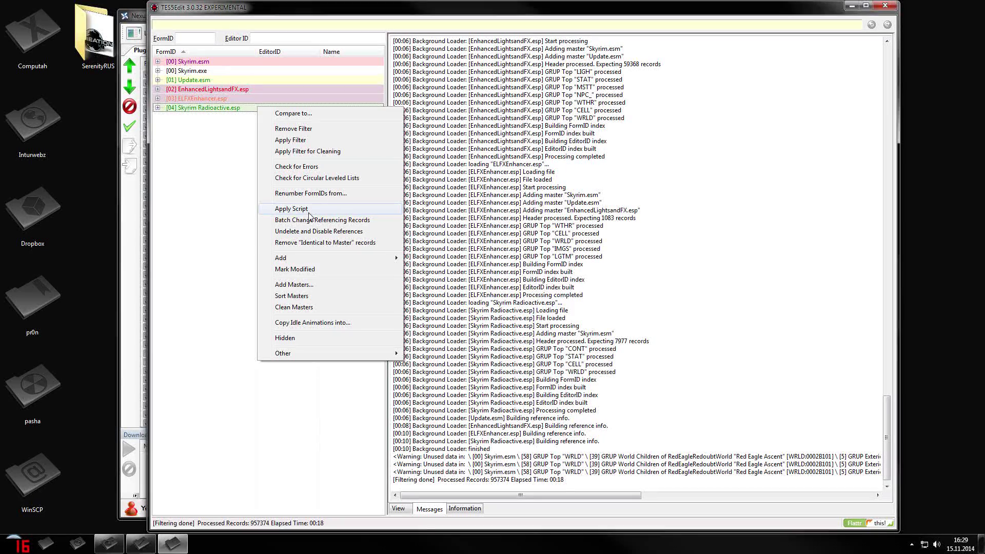
# Run the Conflict Status script on the three selected plugins
pyautogui.click(292, 209)
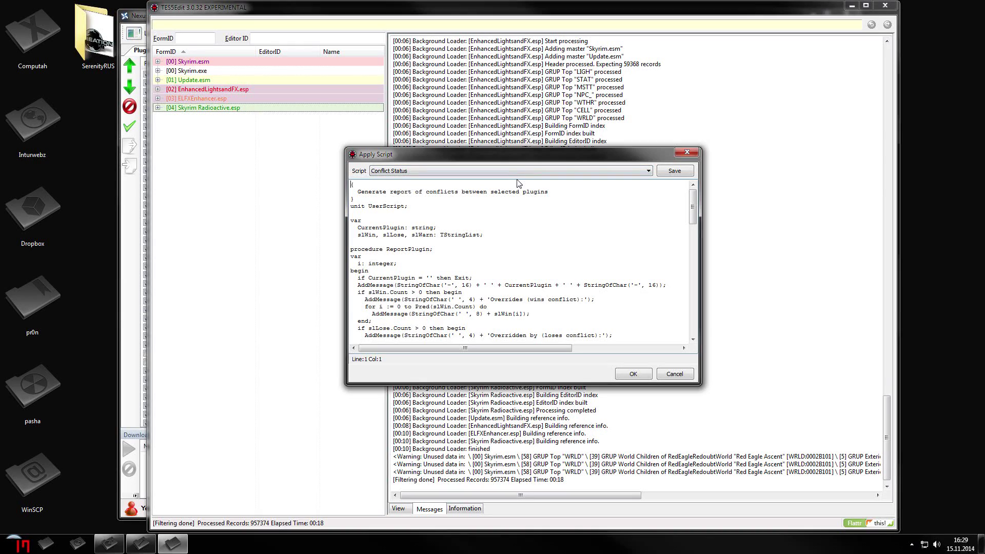
pyautogui.click(631, 374)
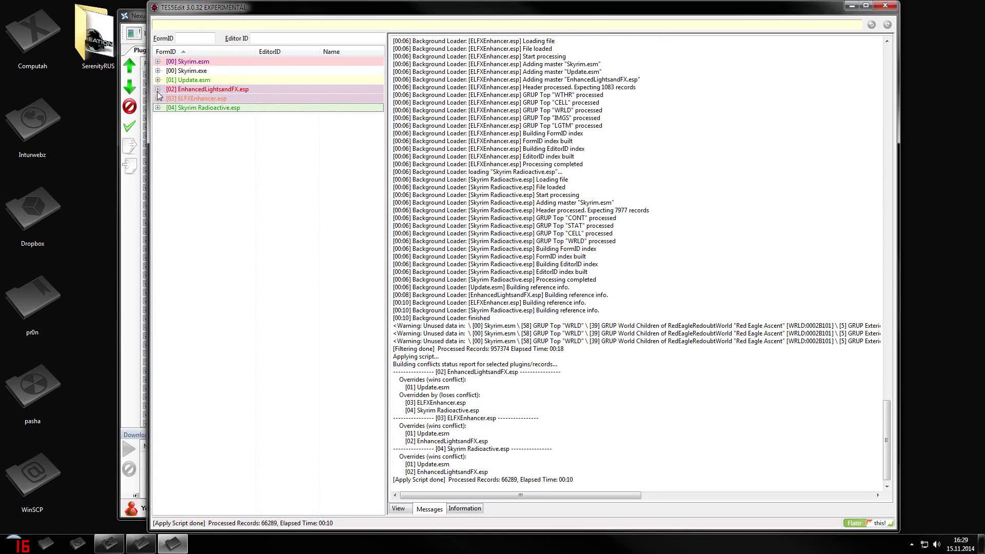
# Expand EnhancedLightsandFX.esp and view its BlackreachGiantMush05Blue record
pyautogui.click(157, 90)
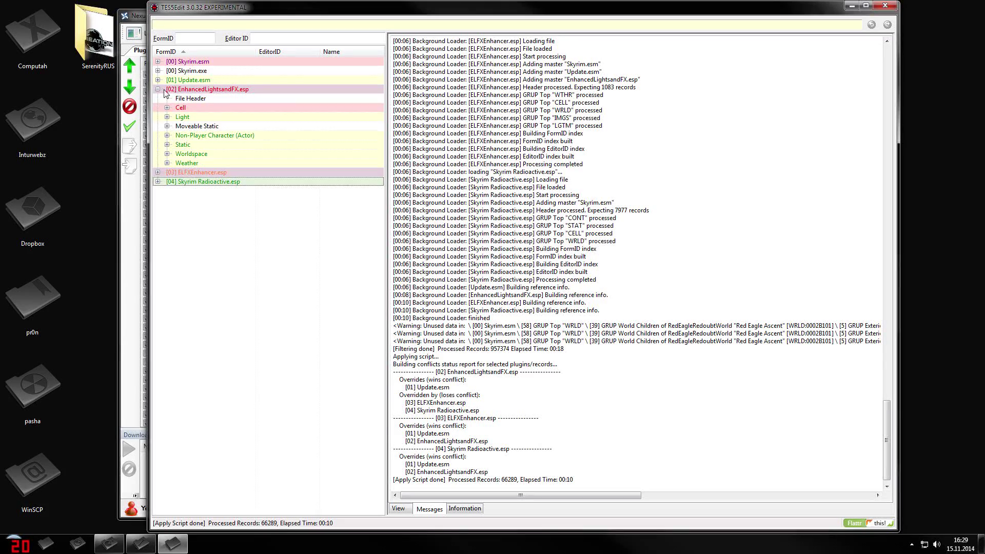
pyautogui.click(193, 108)
pyautogui.rightClick(193, 112)
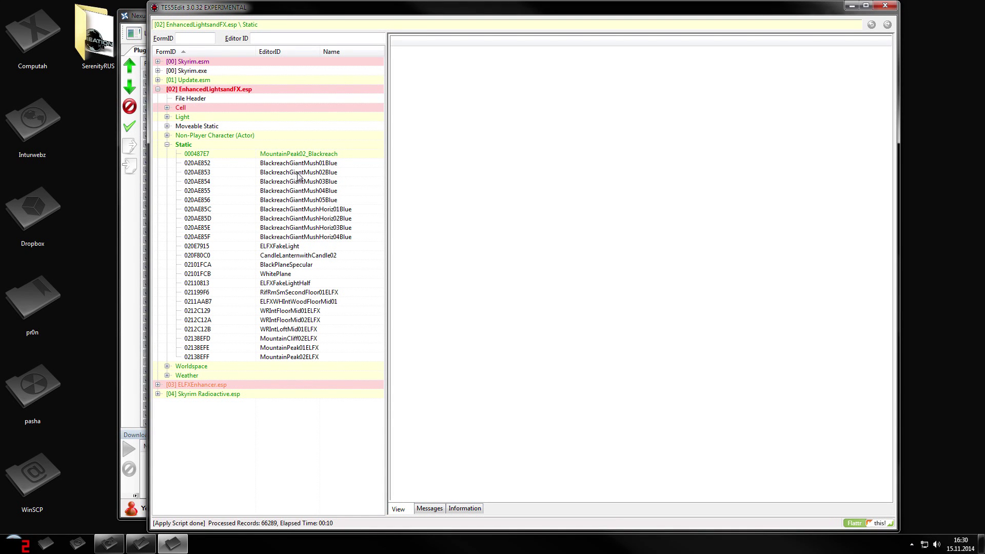
pyautogui.click(283, 201)
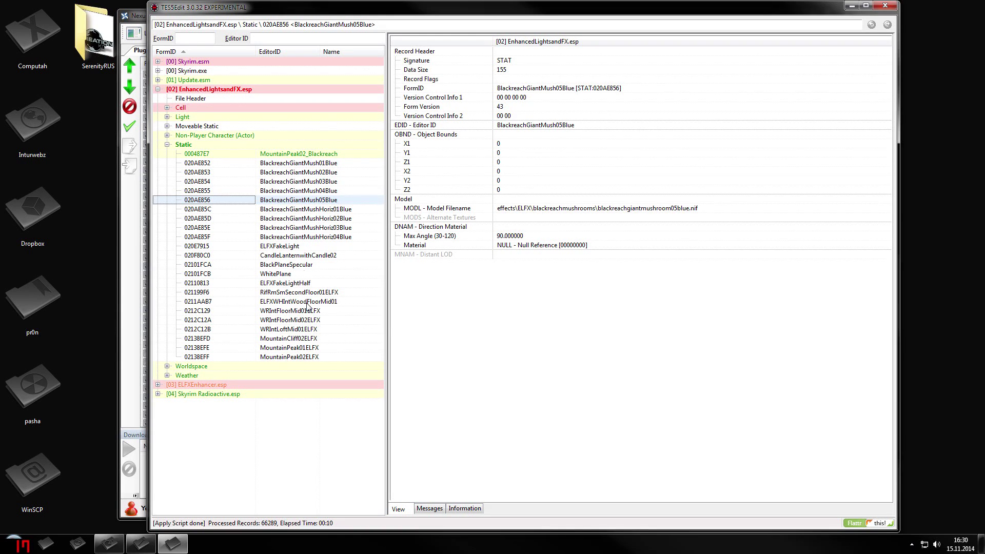
# View the TG04EECGuard NPC, open Weather and Worldspace, and compare MountainPeak02_Blackreach with Skyrim.esm
pyautogui.click(167, 135)
pyautogui.click(279, 145)
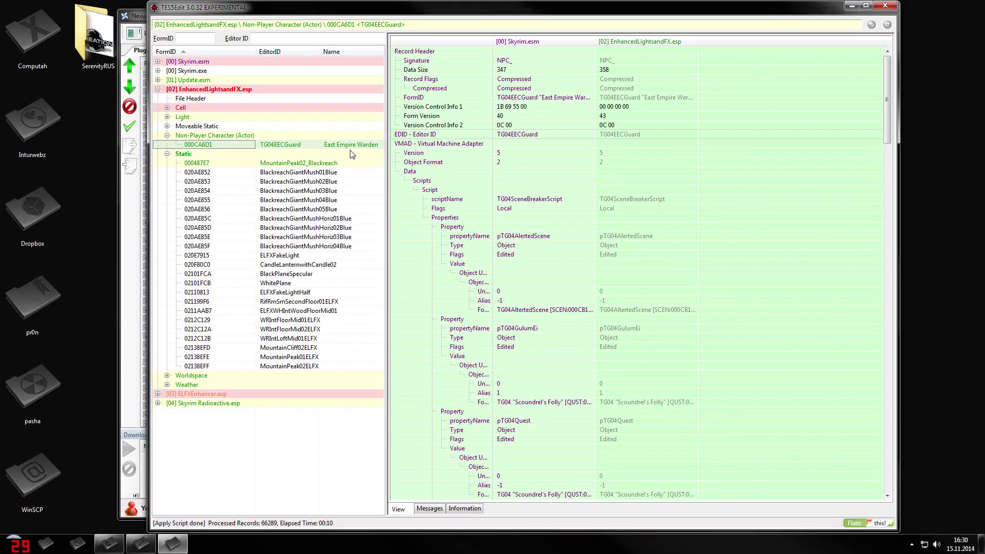
pyautogui.click(167, 385)
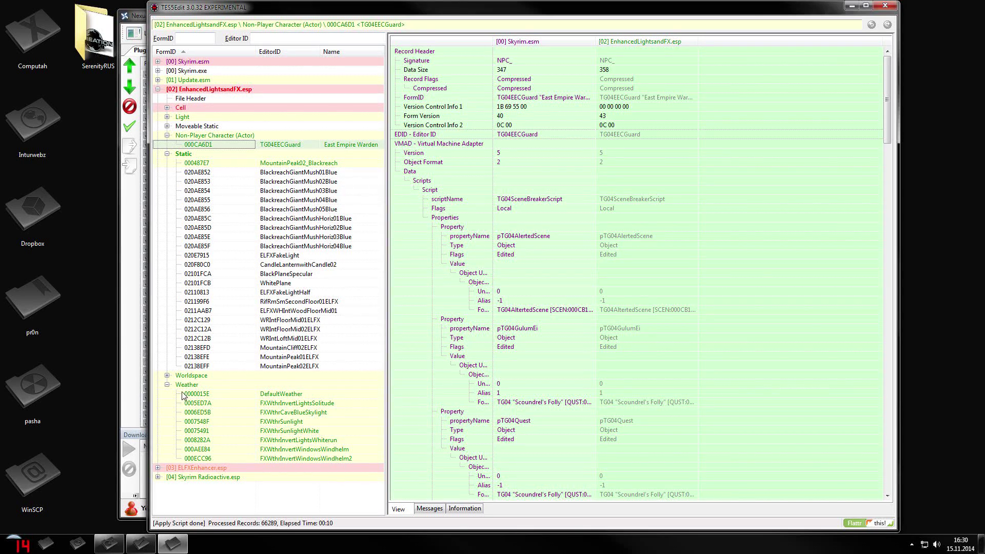
pyautogui.click(167, 375)
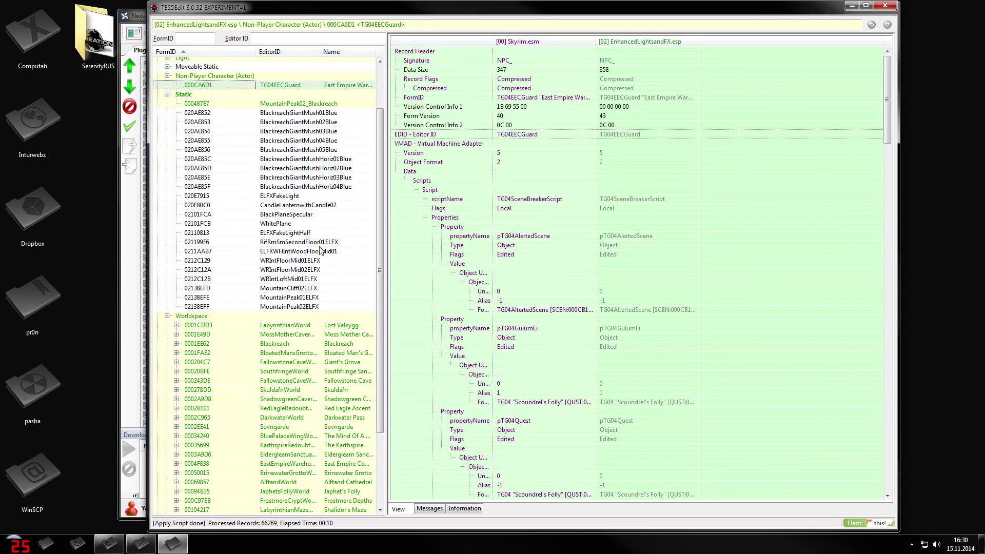
pyautogui.click(224, 103)
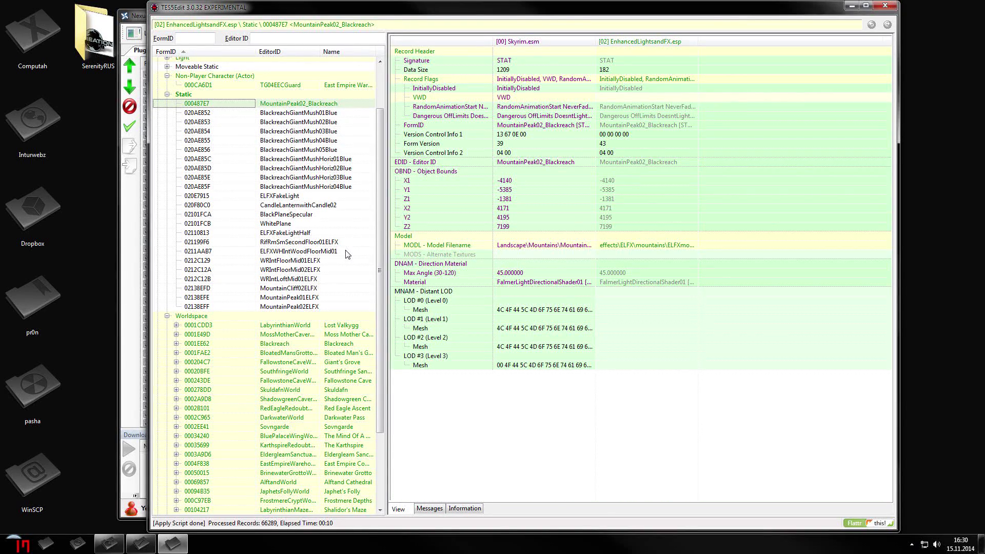
pyautogui.scroll(-4, 520, 342)
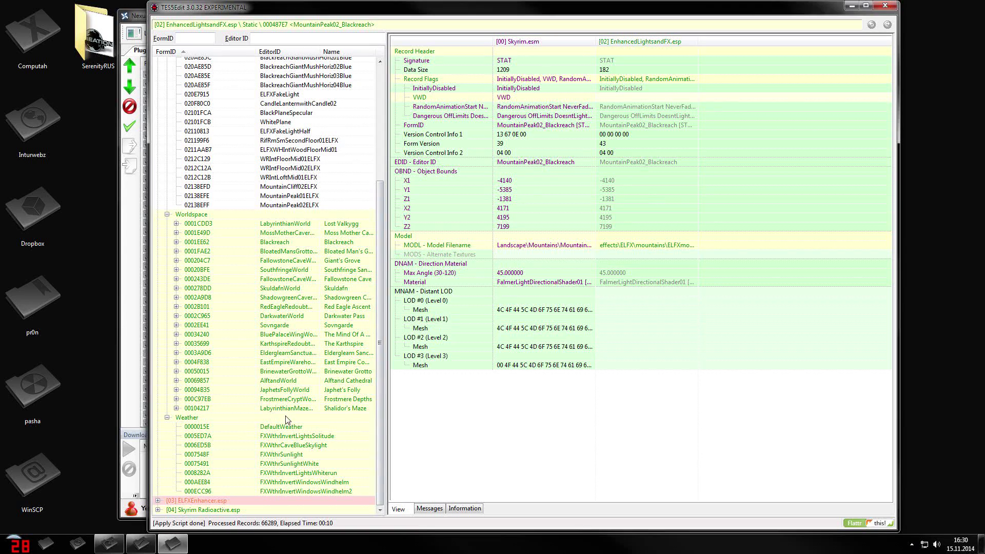
# Permanently remove EnhancedLightsandFX.esp's Weather group, then close TES5Edit to bring up saving
pyautogui.rightClick(244, 425)
pyautogui.press('Escape')
pyautogui.click(201, 417)
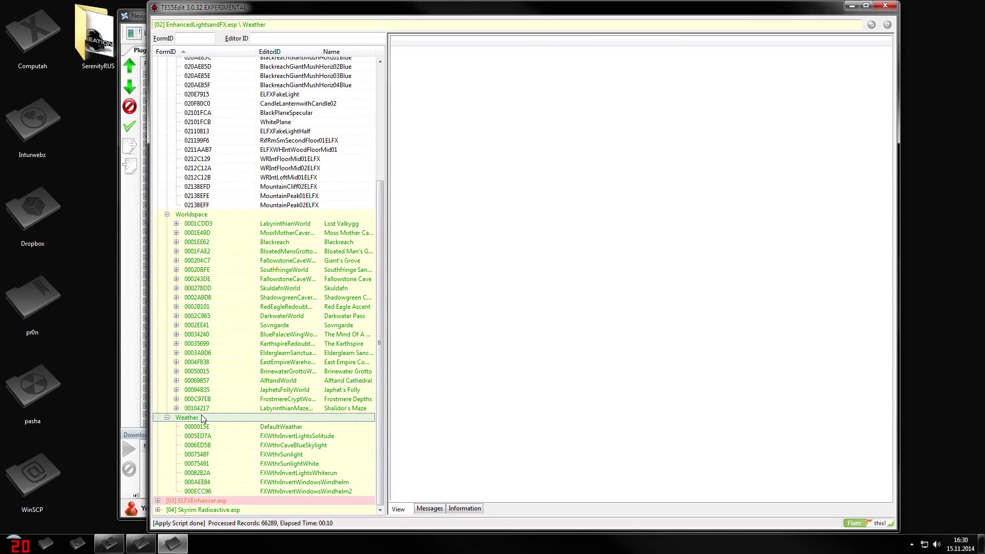
pyautogui.rightClick(201, 414)
pyautogui.click(233, 343)
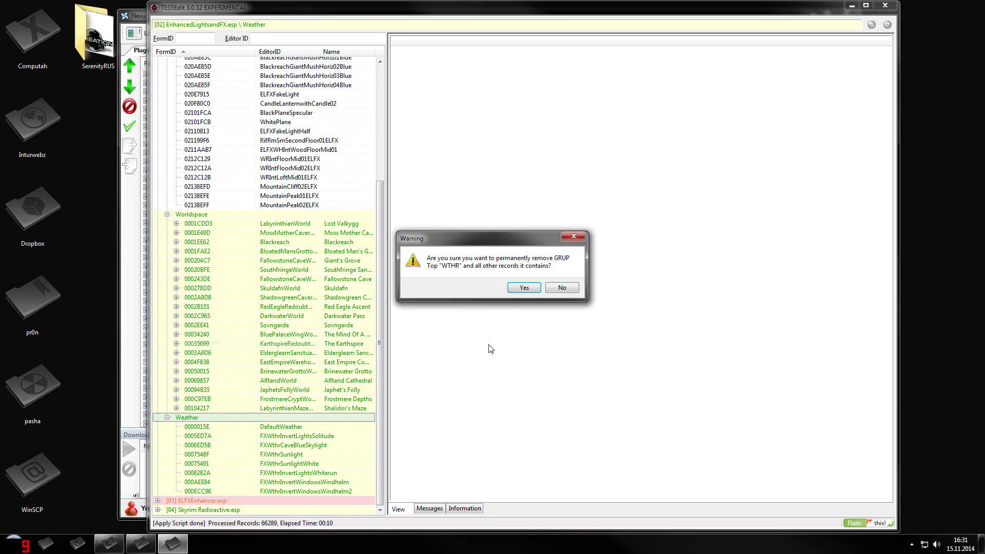
pyautogui.click(536, 294)
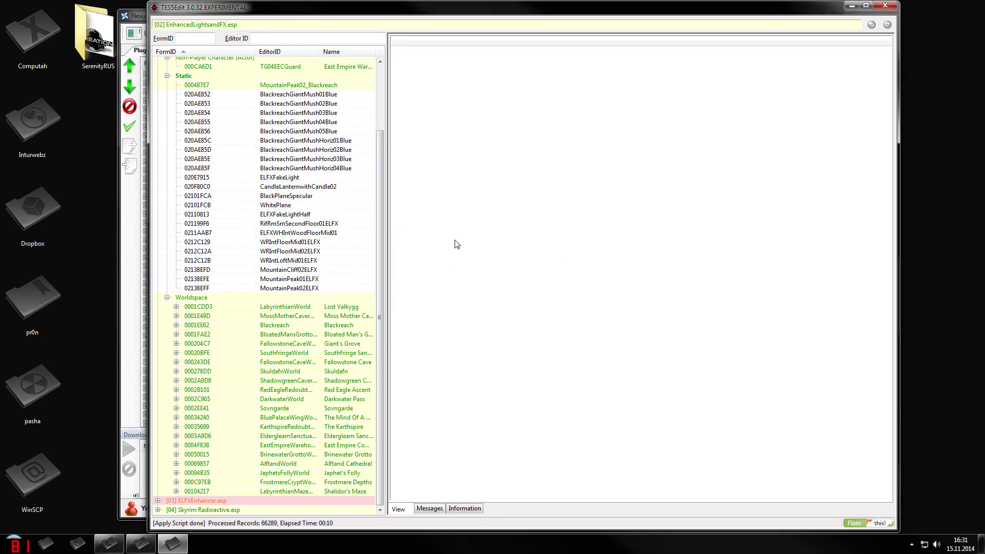
pyautogui.click(886, 6)
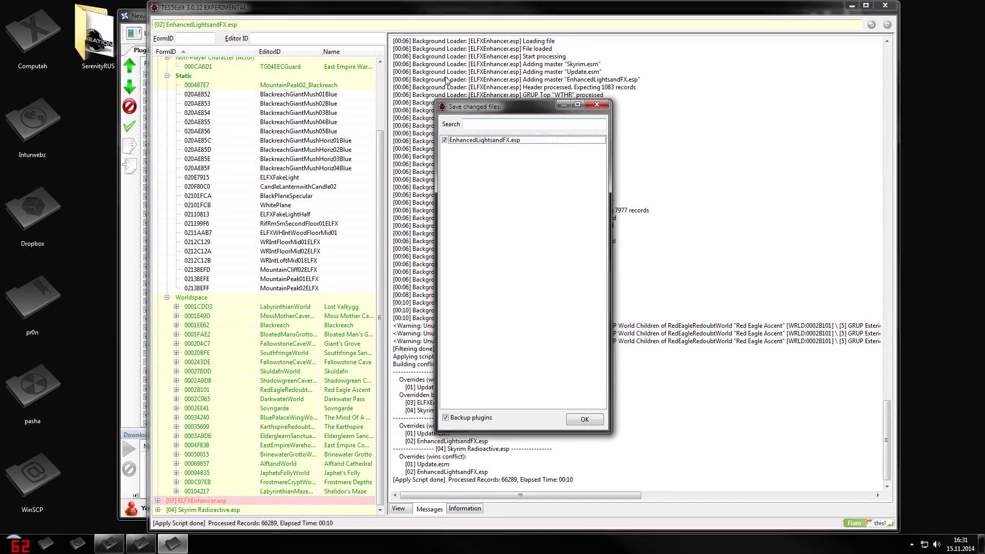
# Confirm saving EnhancedLightsandFX.esp with backups and exit TES5Edit
pyautogui.click(588, 419)
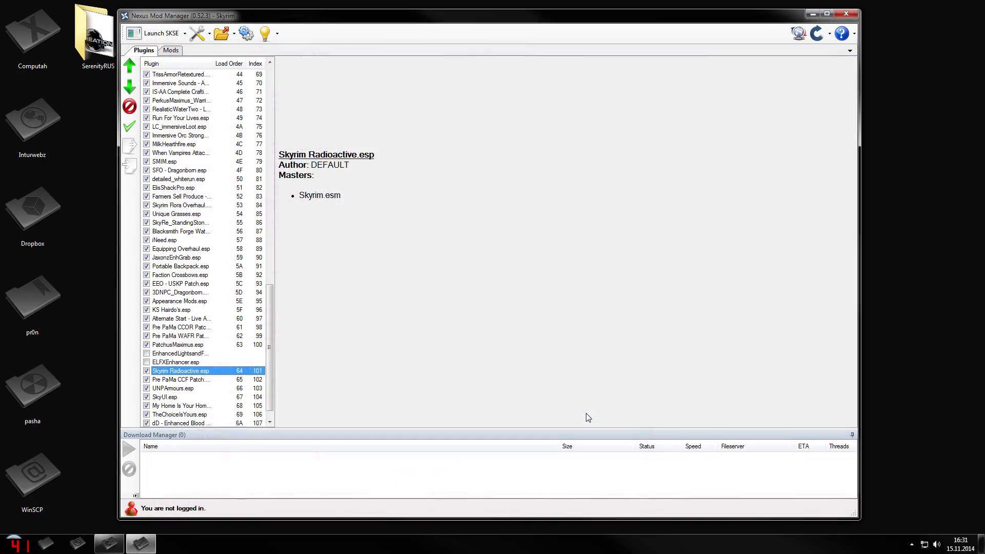